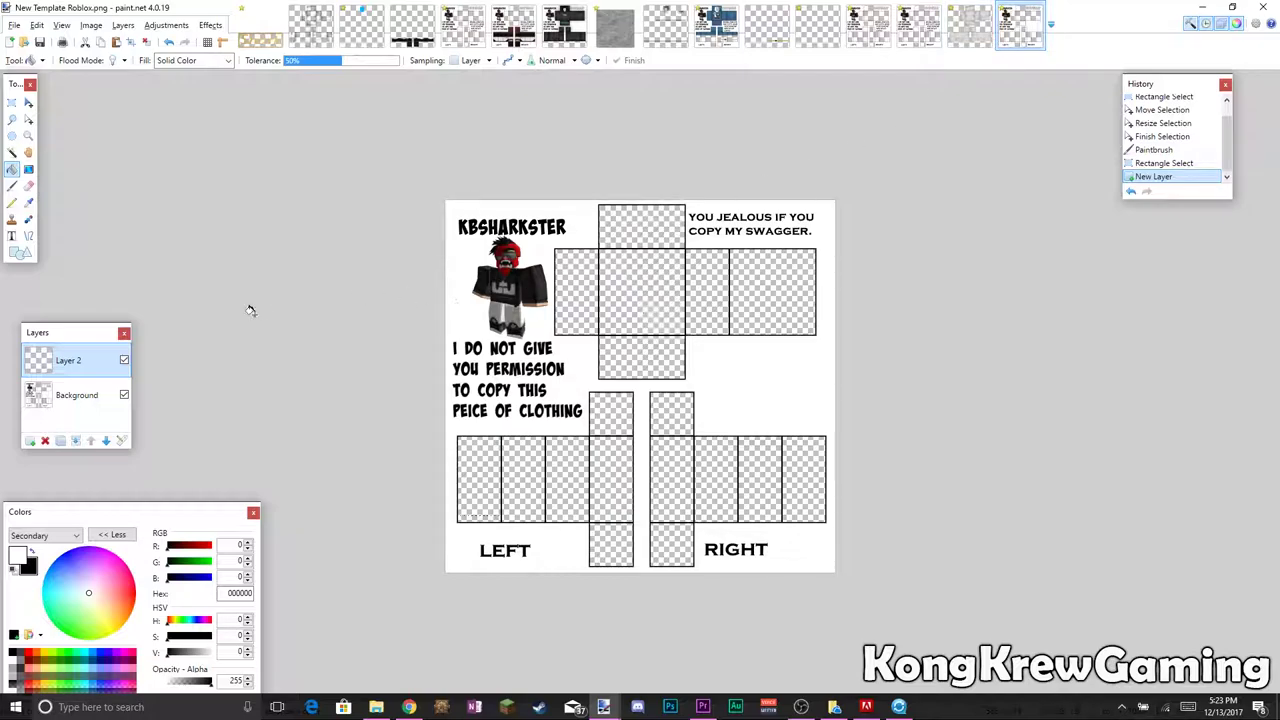
Bring up the Roblox Create a Shirt page in Chrome.
left_click(409, 707)
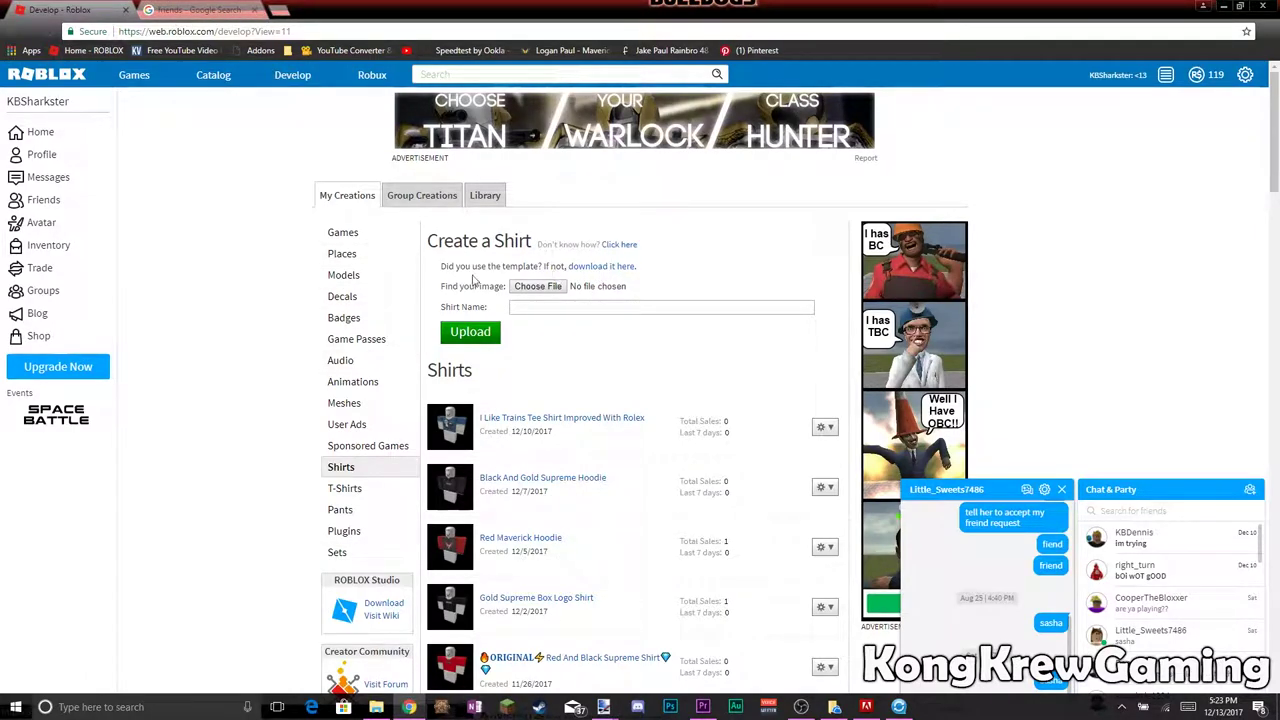
Go to Roblox Home > Develop > Shirts, then return to the paint.net shirt template.
left_click_drag(445, 266, 714, 259)
left_click(665, 262)
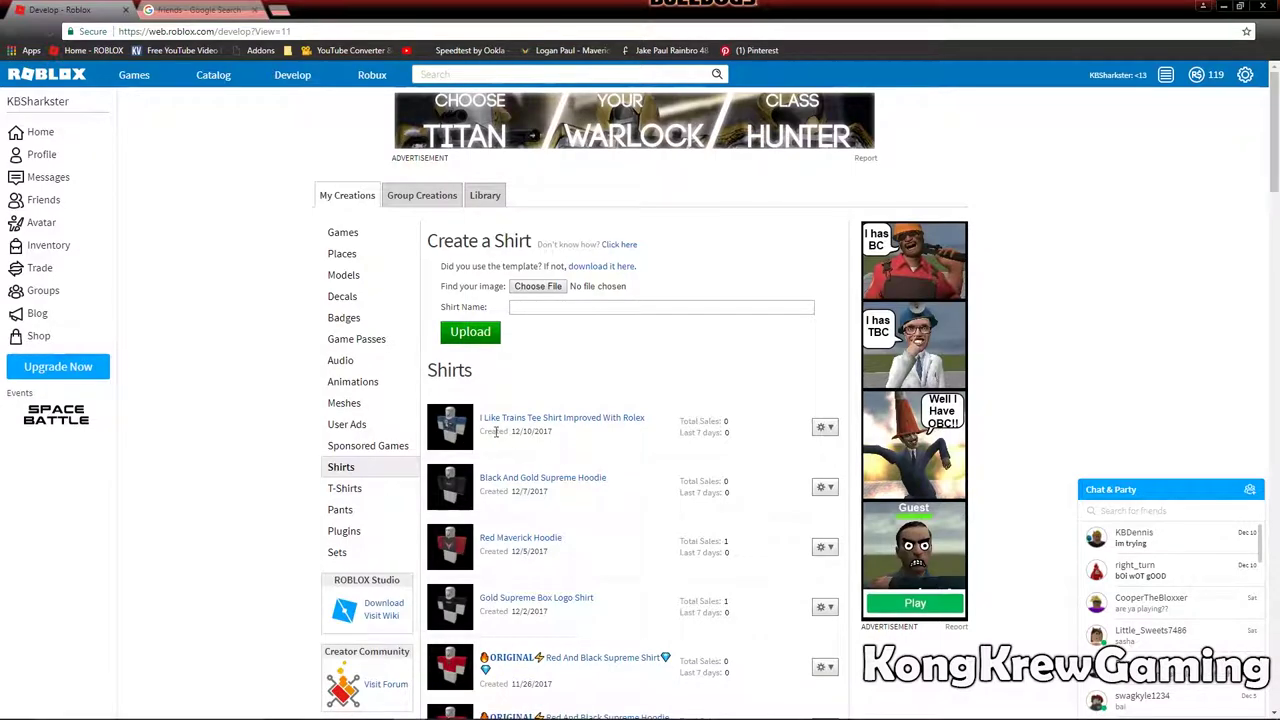
left_click(25, 132)
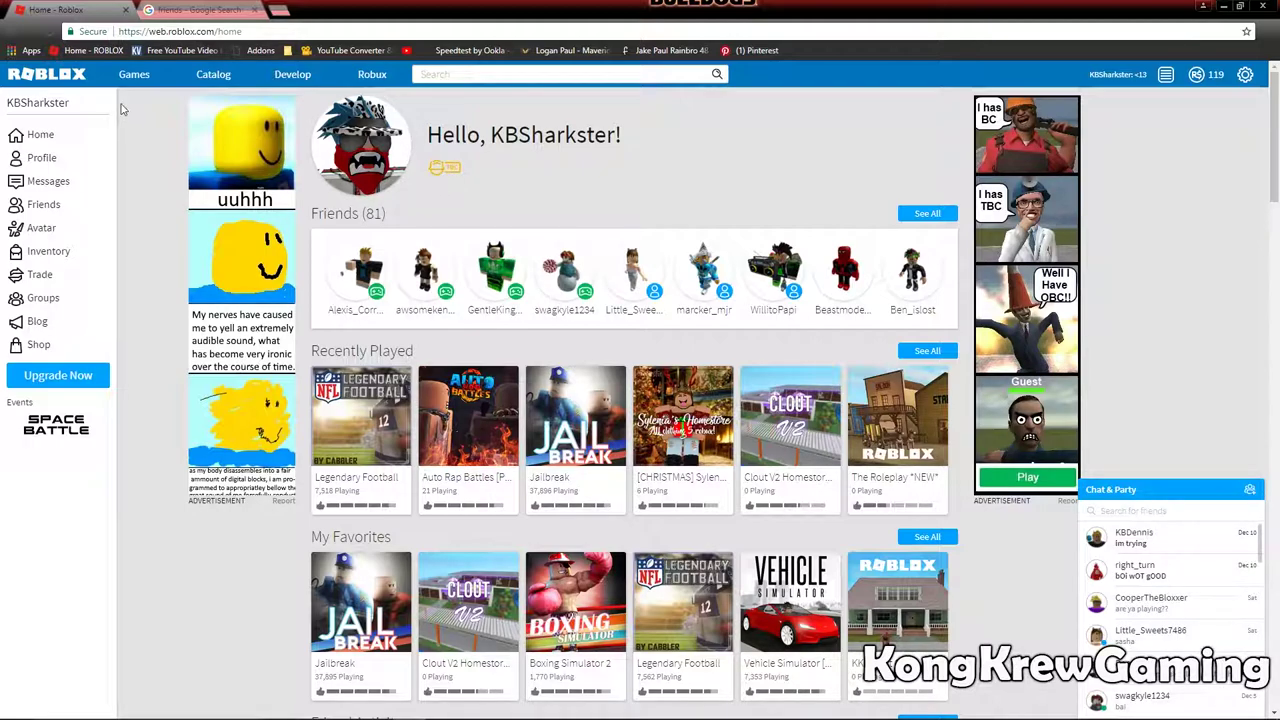
left_click(303, 78)
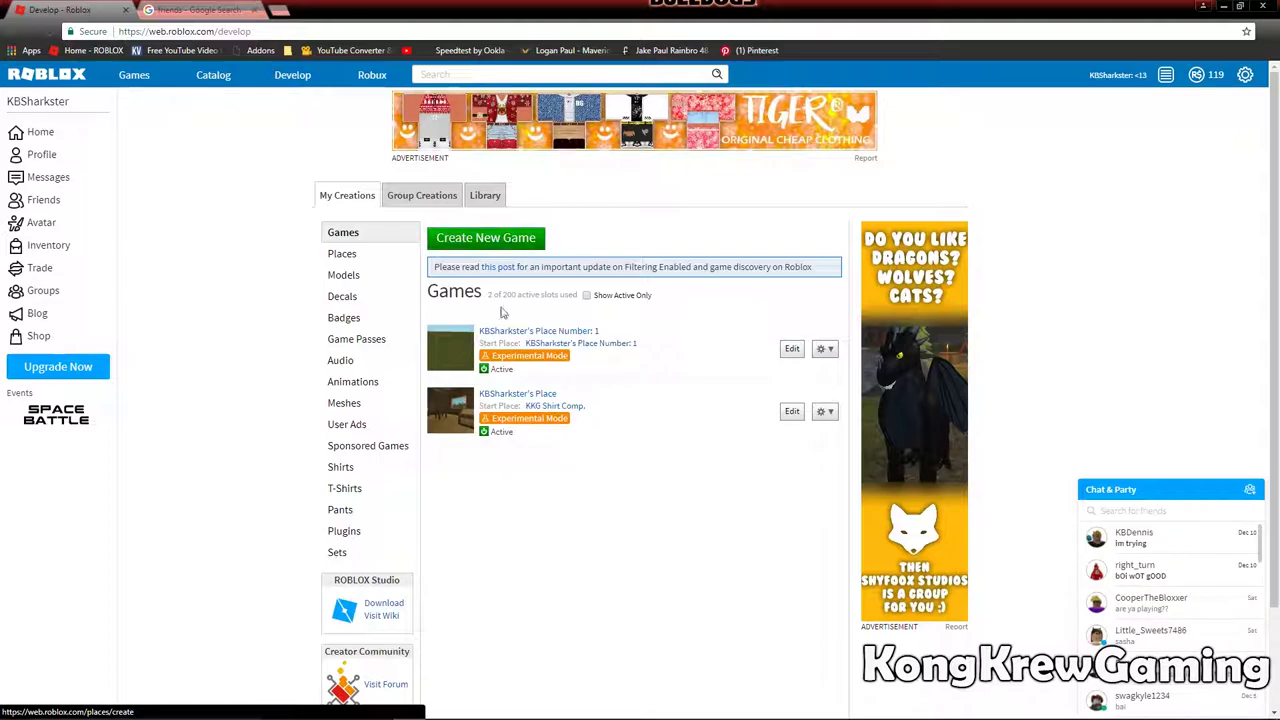
left_click(397, 476)
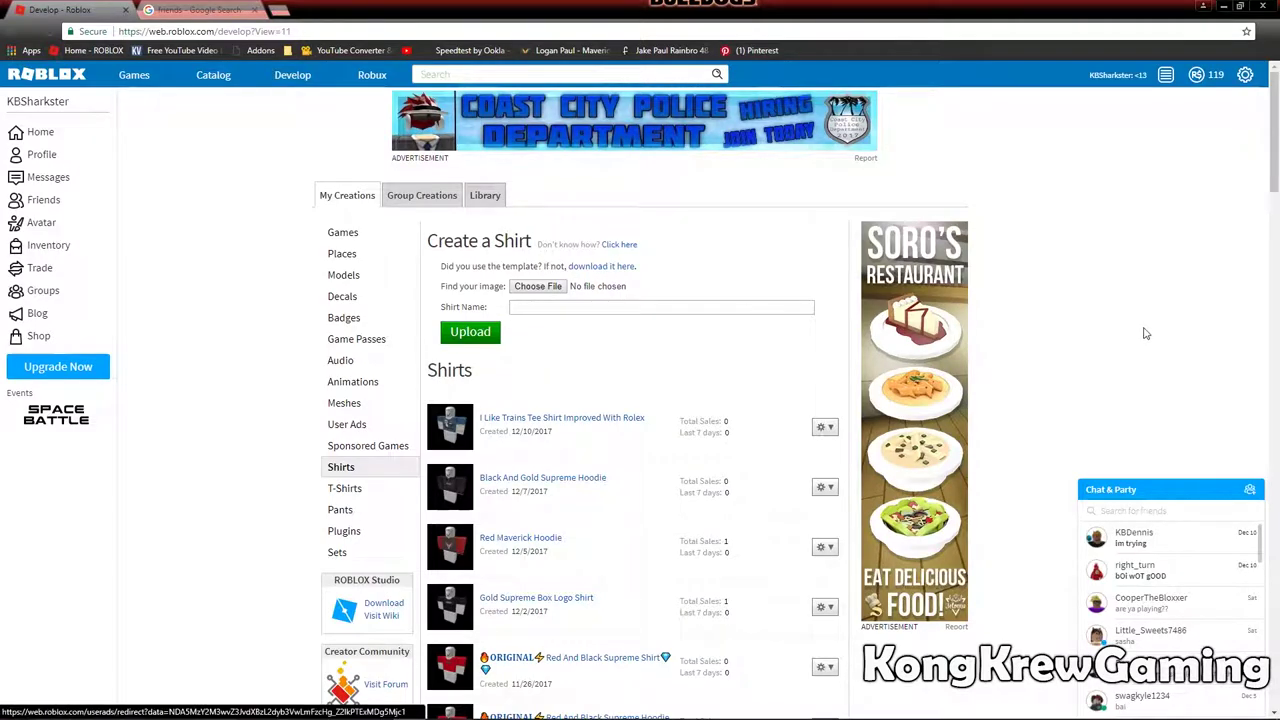
key("alt+Tab")
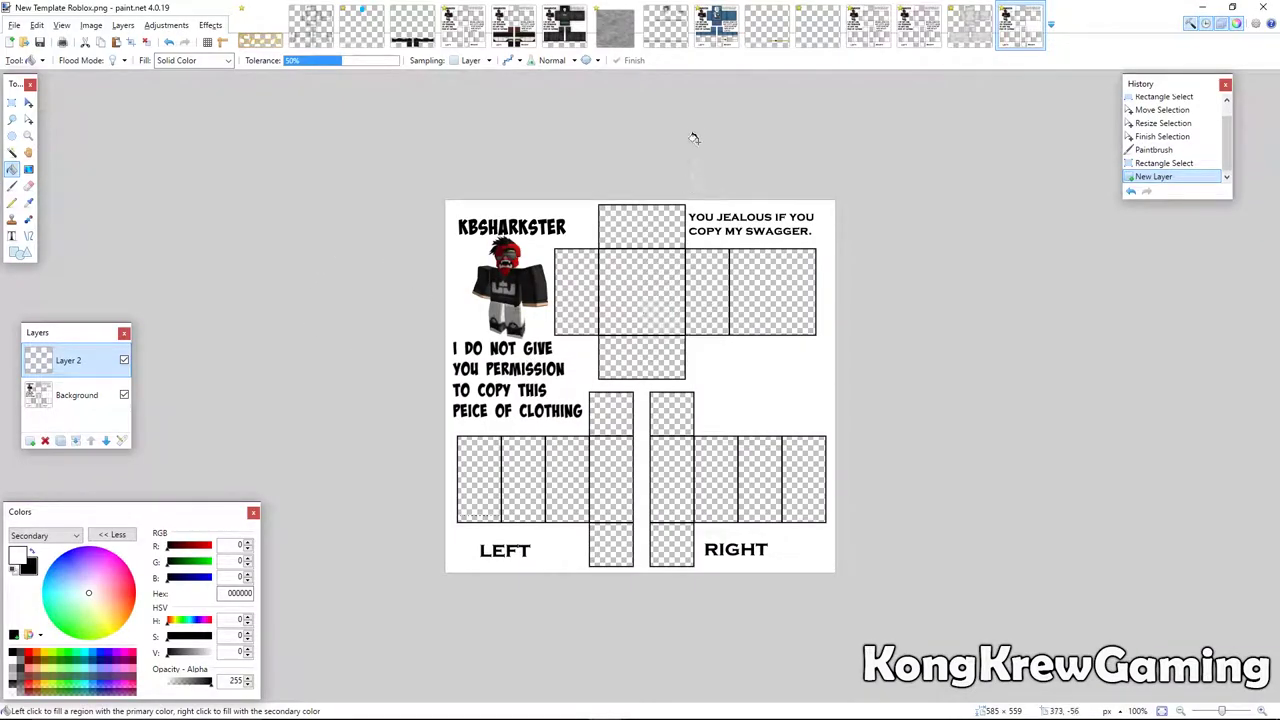
left_click(615, 25)
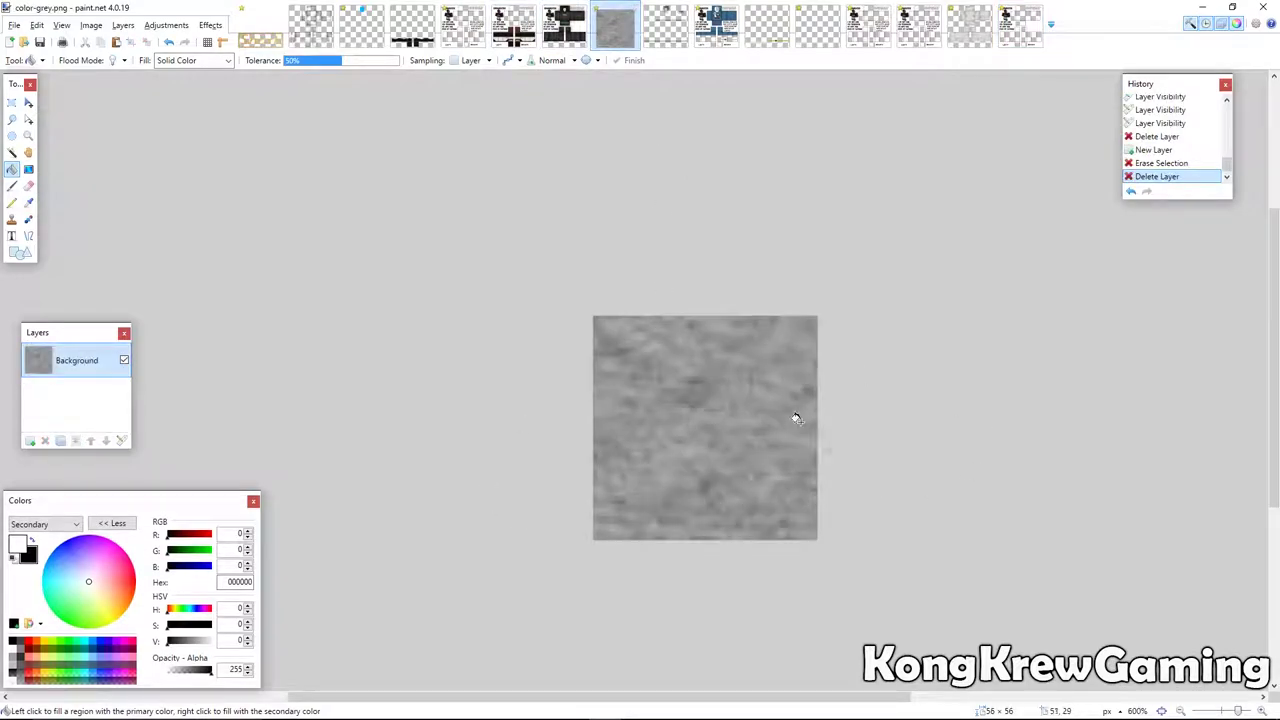
left_click(665, 28)
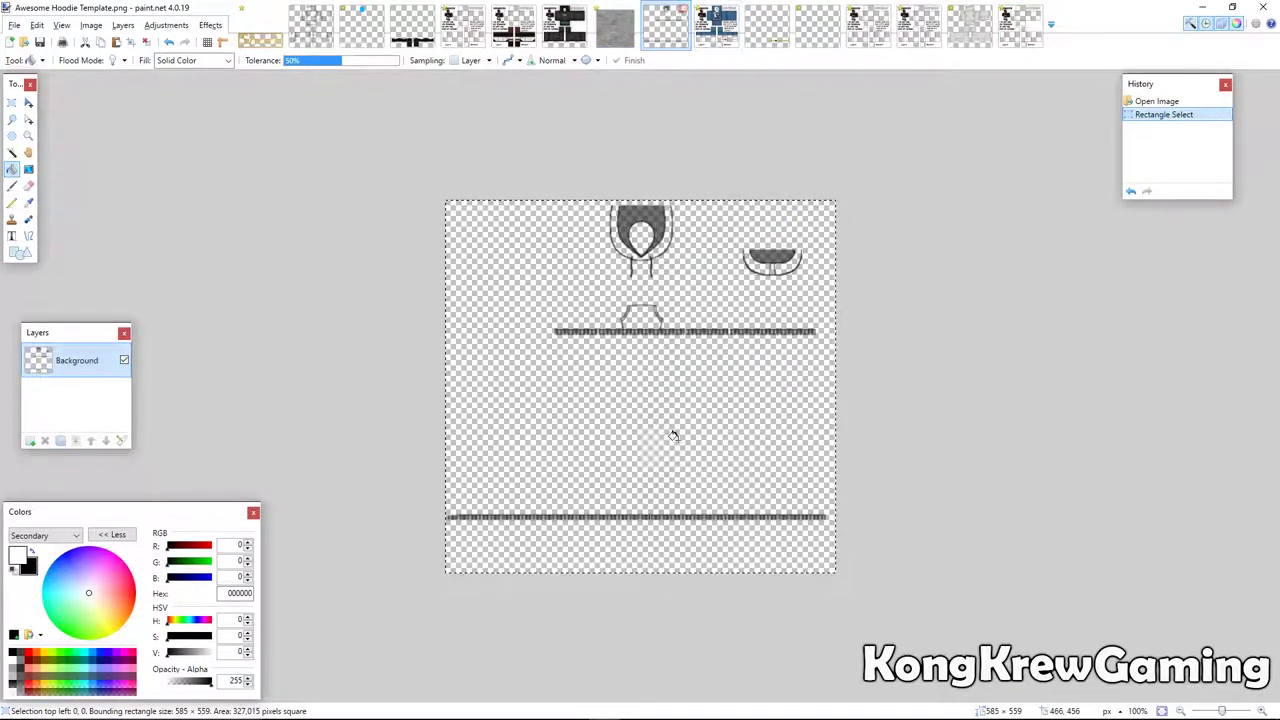
left_click(767, 30)
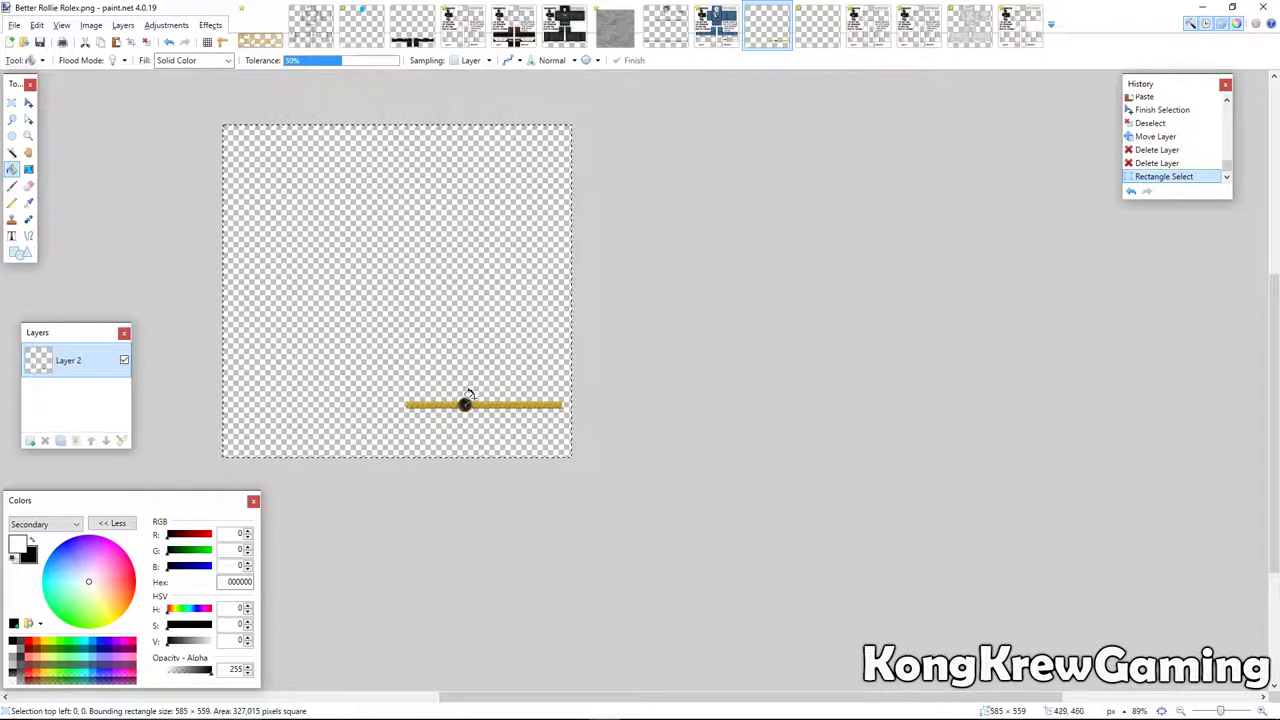
left_click(920, 28)
left_click(1020, 28)
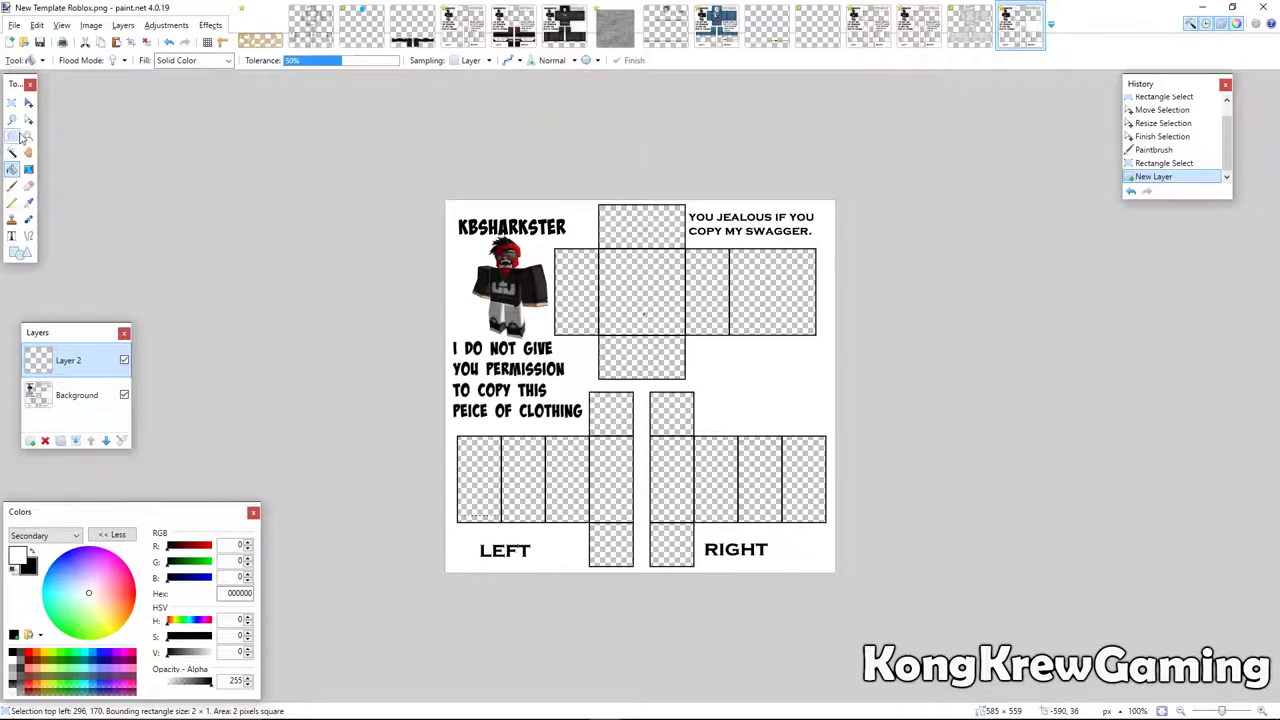
left_click(12, 103)
left_click(593, 282)
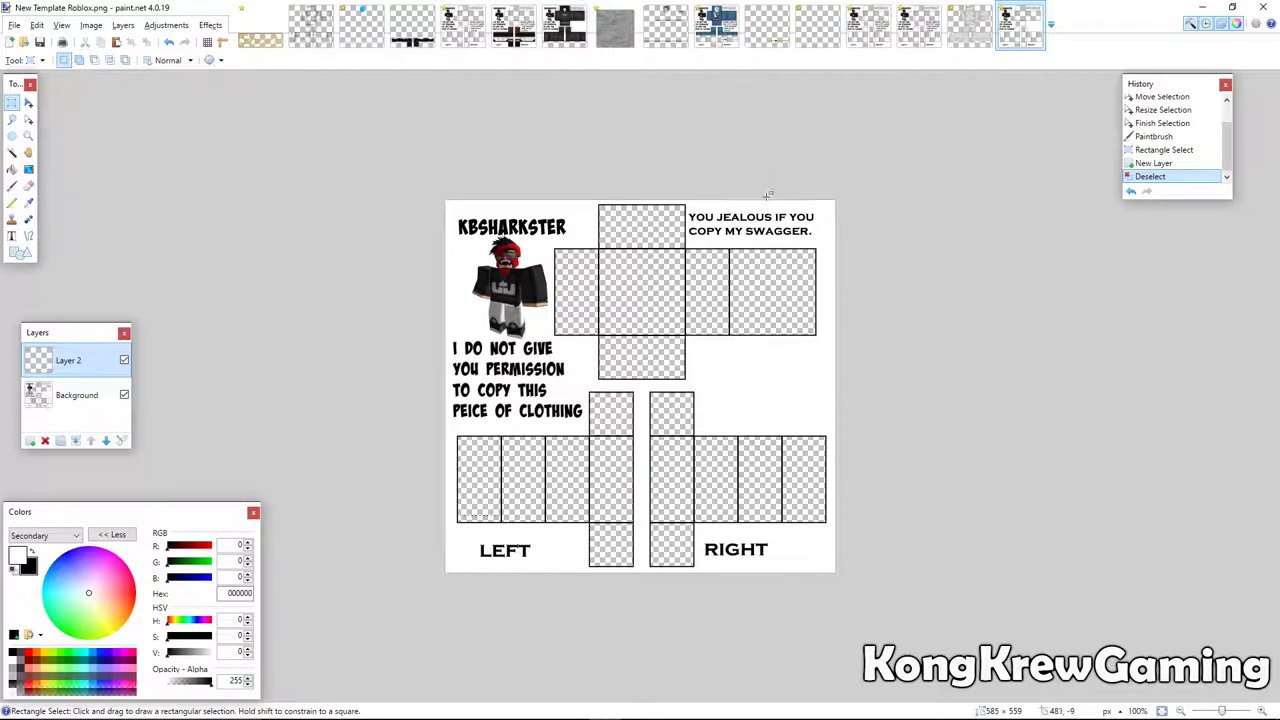
left_click(12, 169)
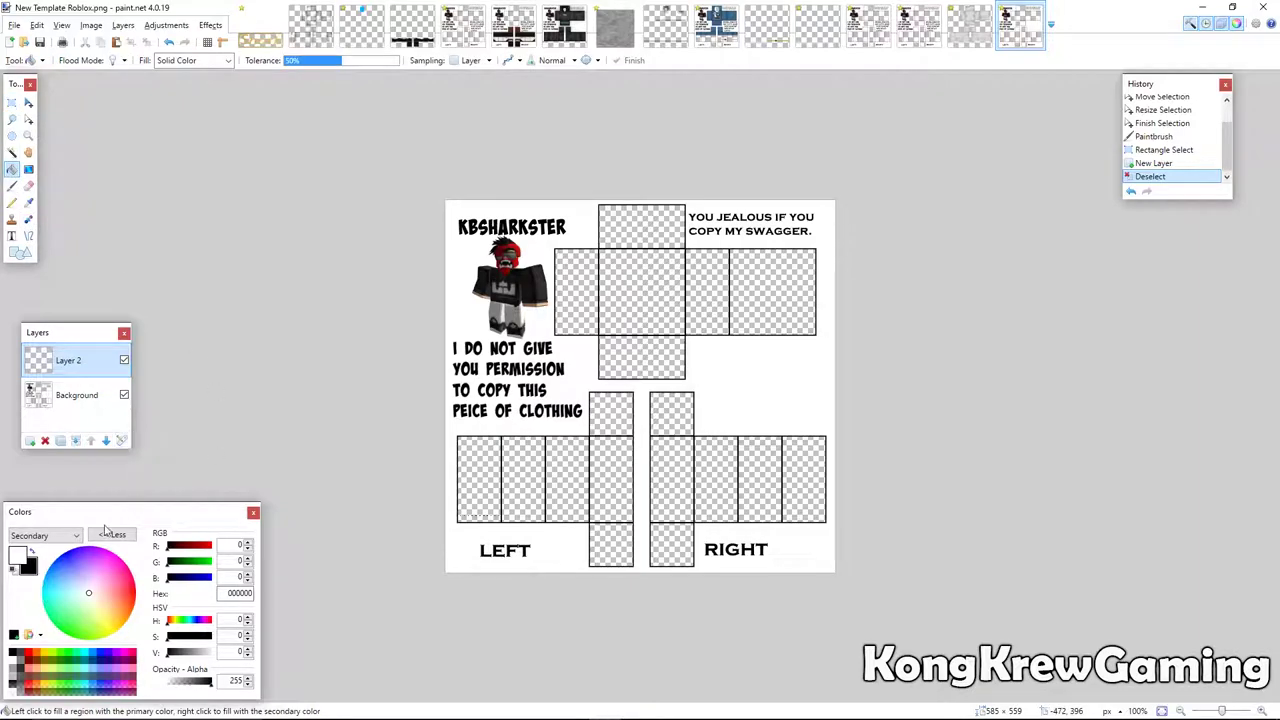
Undo the stray fill, then fill all six torso panels white on the Background layer.
left_click(578, 292)
key("ctrl+z")
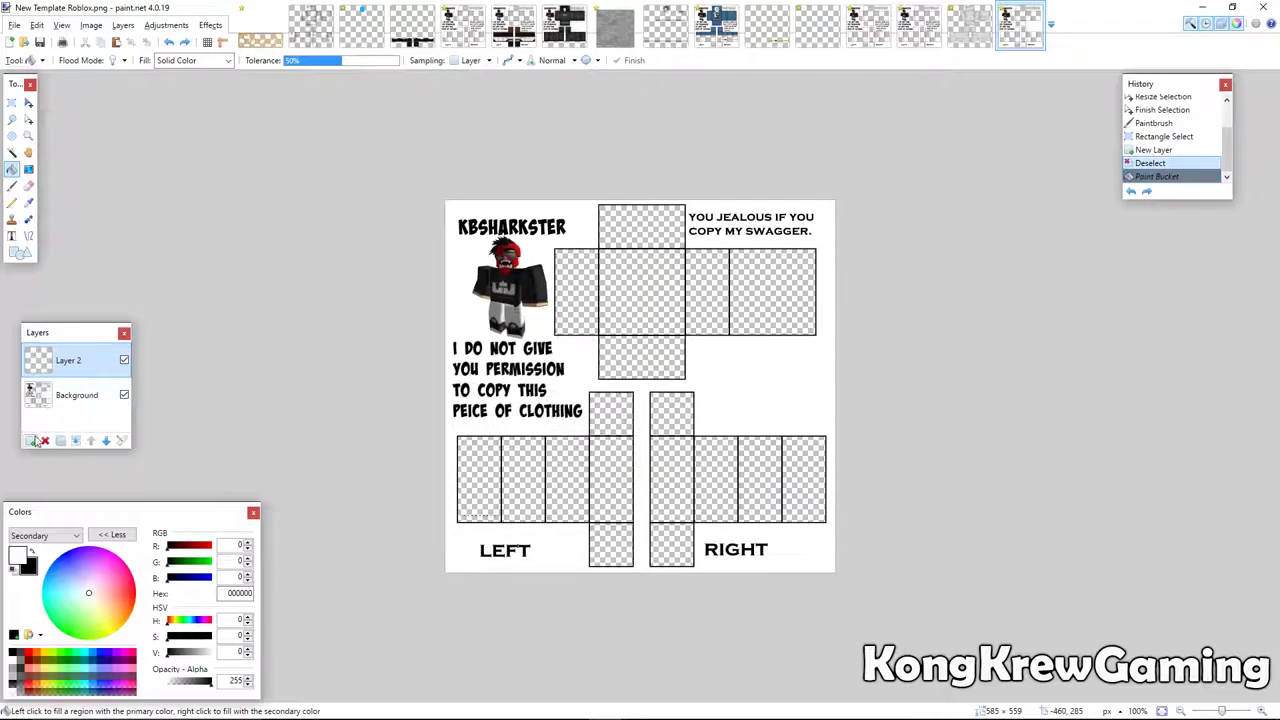
left_click(40, 402)
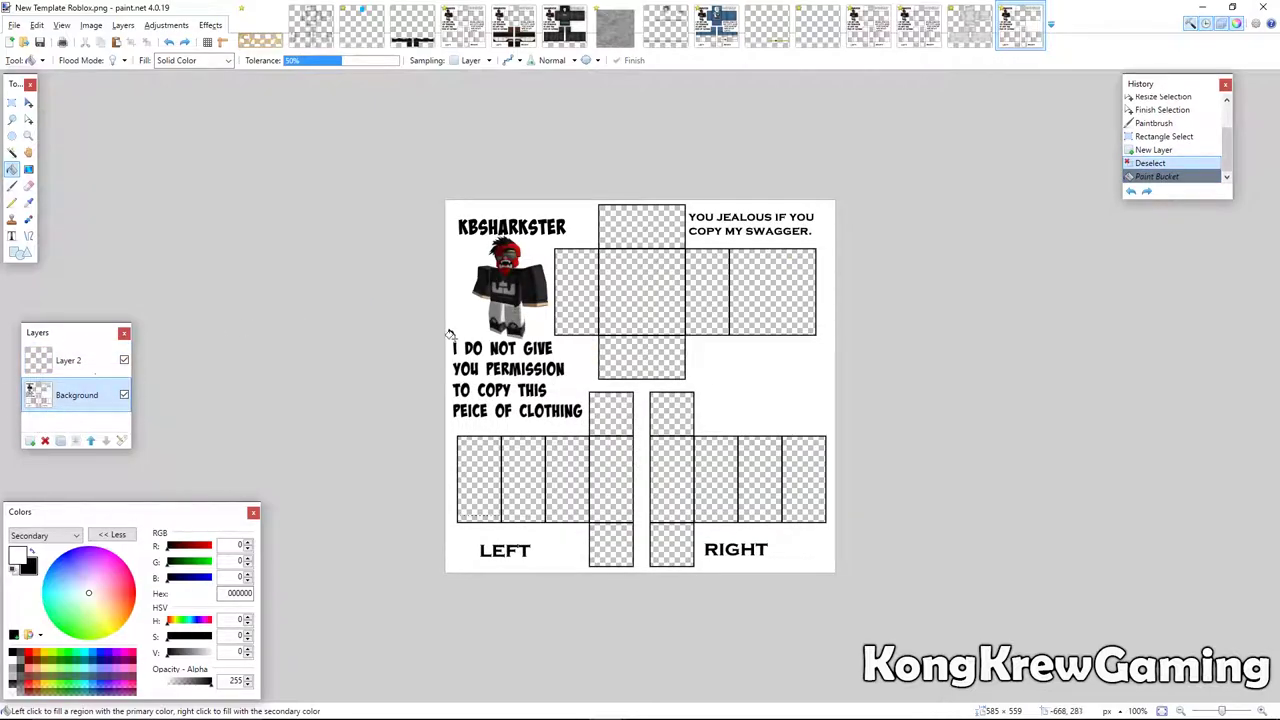
left_click(576, 292)
left_click(634, 305)
left_click(640, 238)
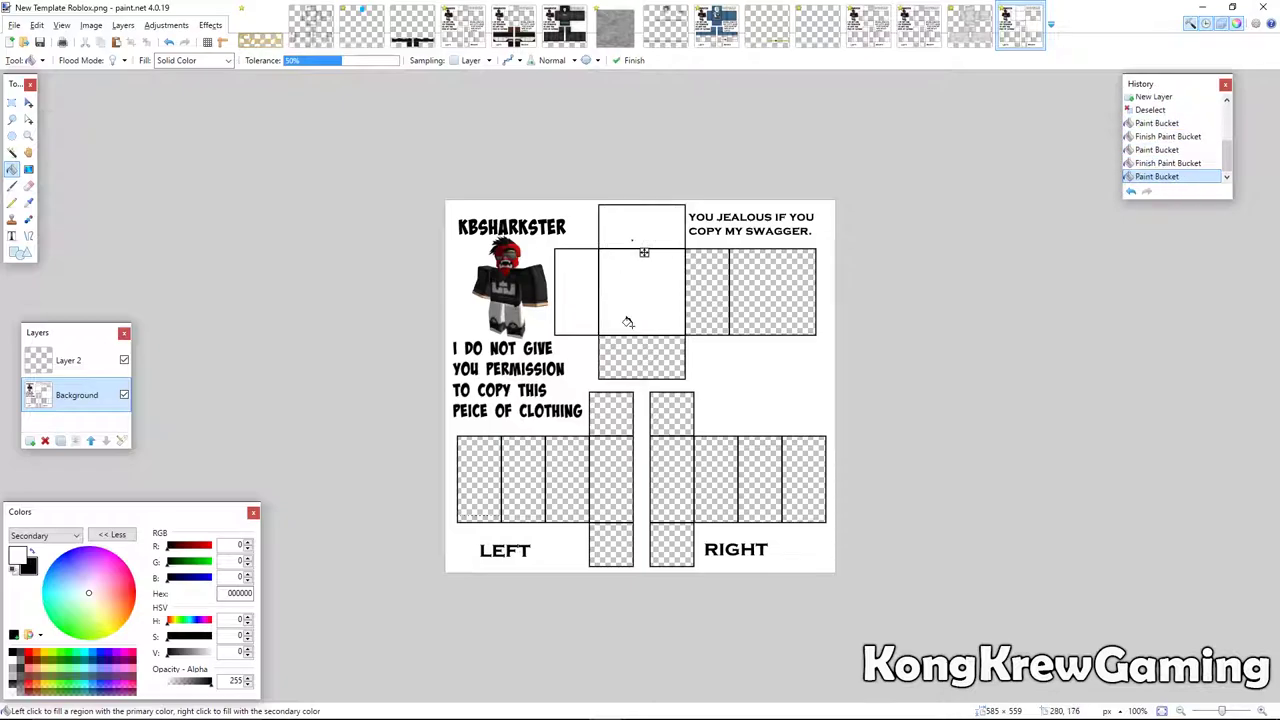
left_click(640, 360)
left_click(718, 295)
left_click(766, 296)
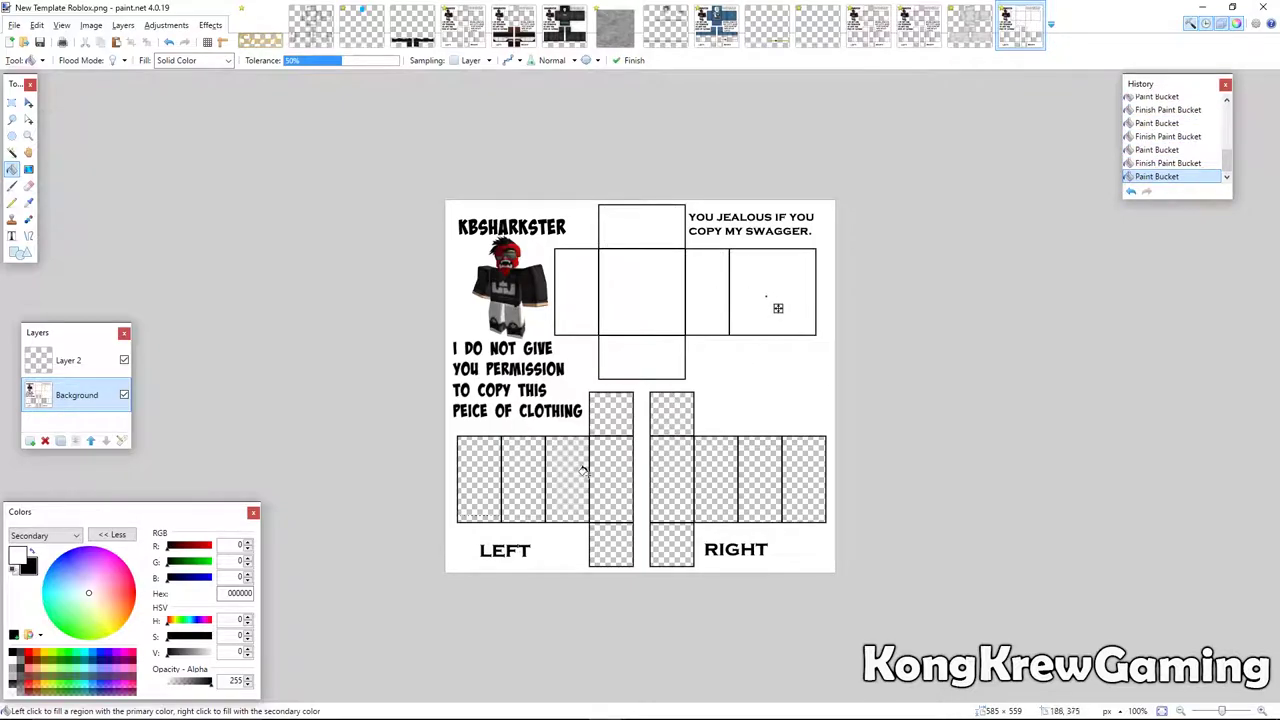
Fill the left arm panels and inner right arm panel white, undoing the last fills.
left_click(620, 490)
left_click(566, 489)
left_click(518, 487)
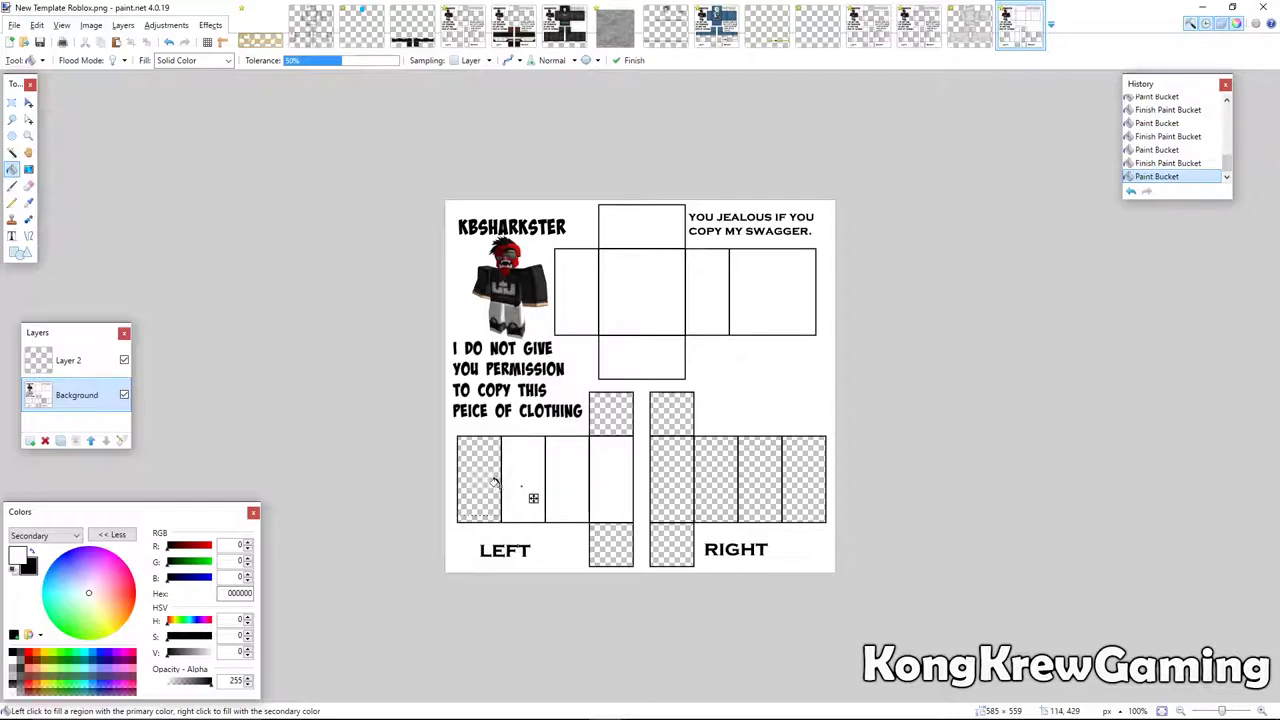
left_click(476, 484)
left_click(474, 482)
left_click(671, 482)
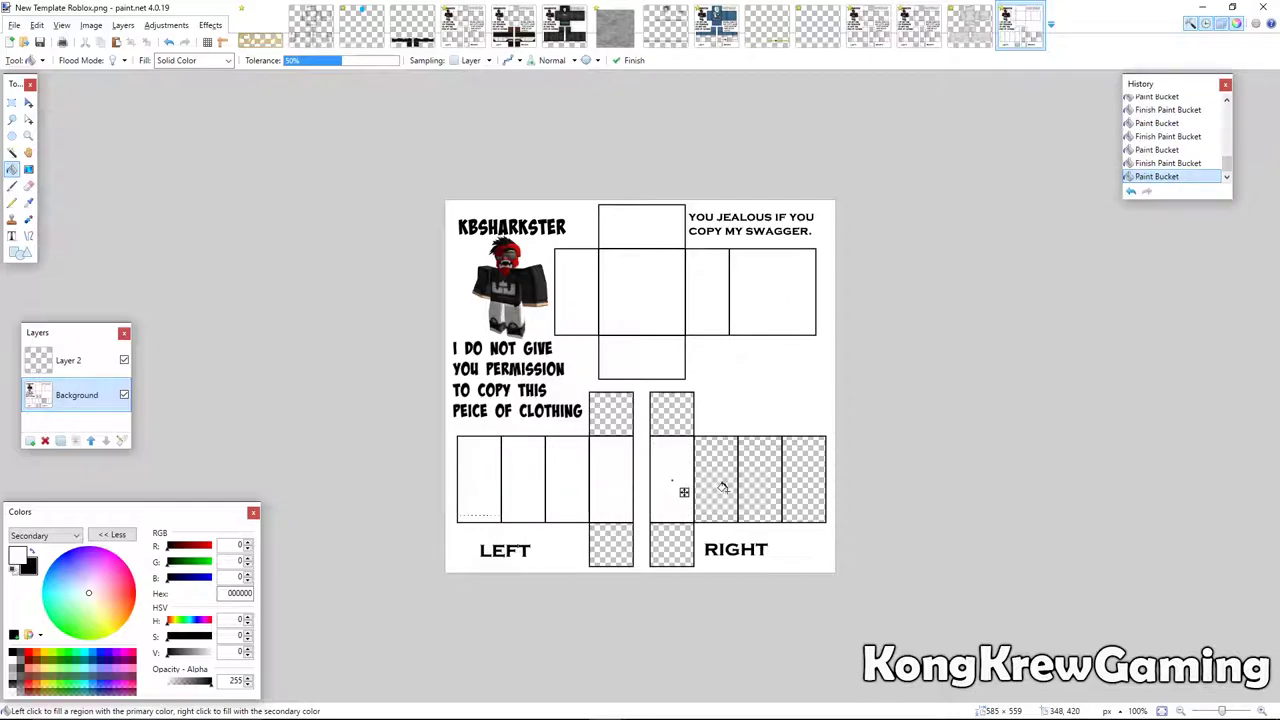
key("ctrl+z")
key("ctrl+z")
key("ctrl+z")
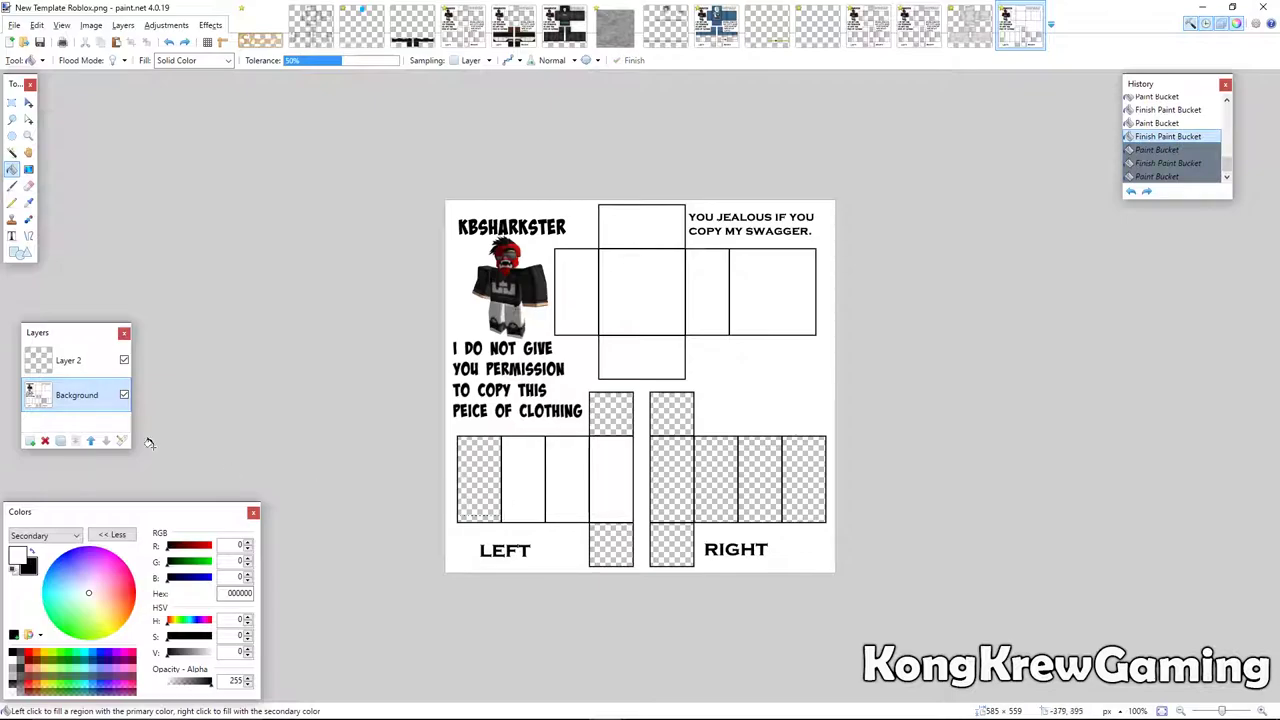
Delete the stray strip along the leftmost arm panel's bottom and refill that panel white.
left_click(12, 104)
scroll(440, 445, "up", 5)
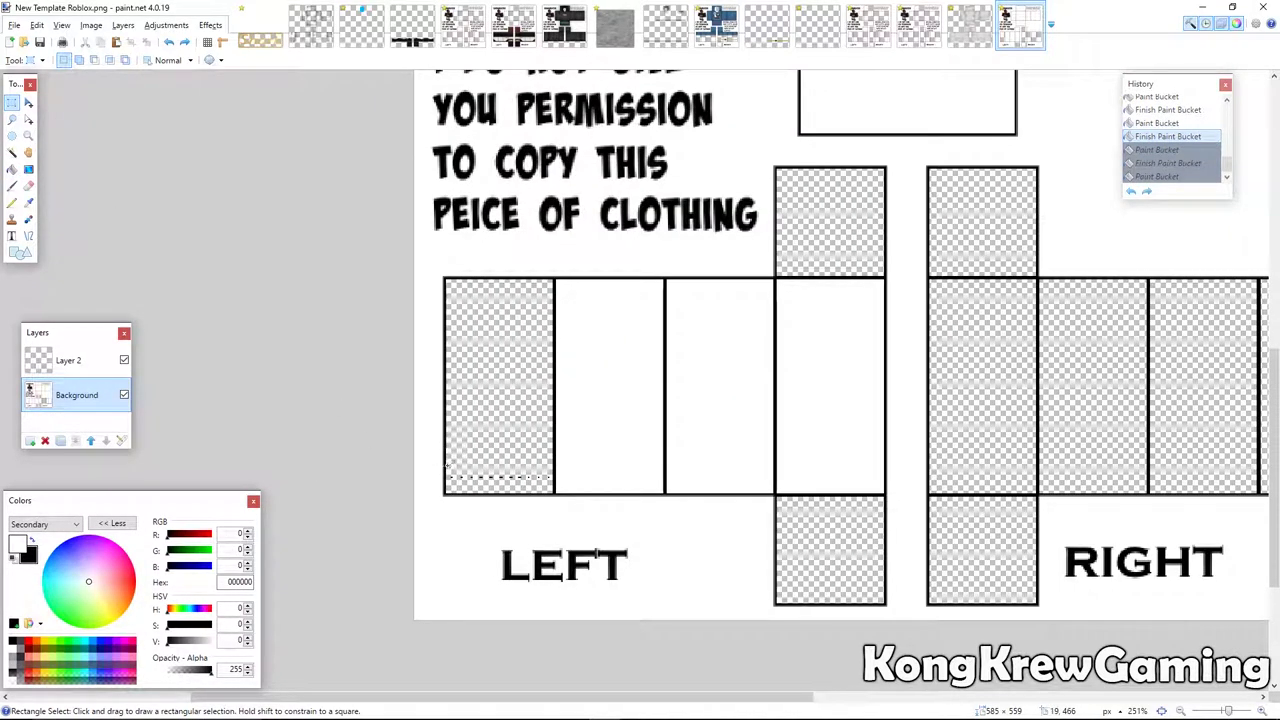
left_click_drag(446, 464, 555, 489)
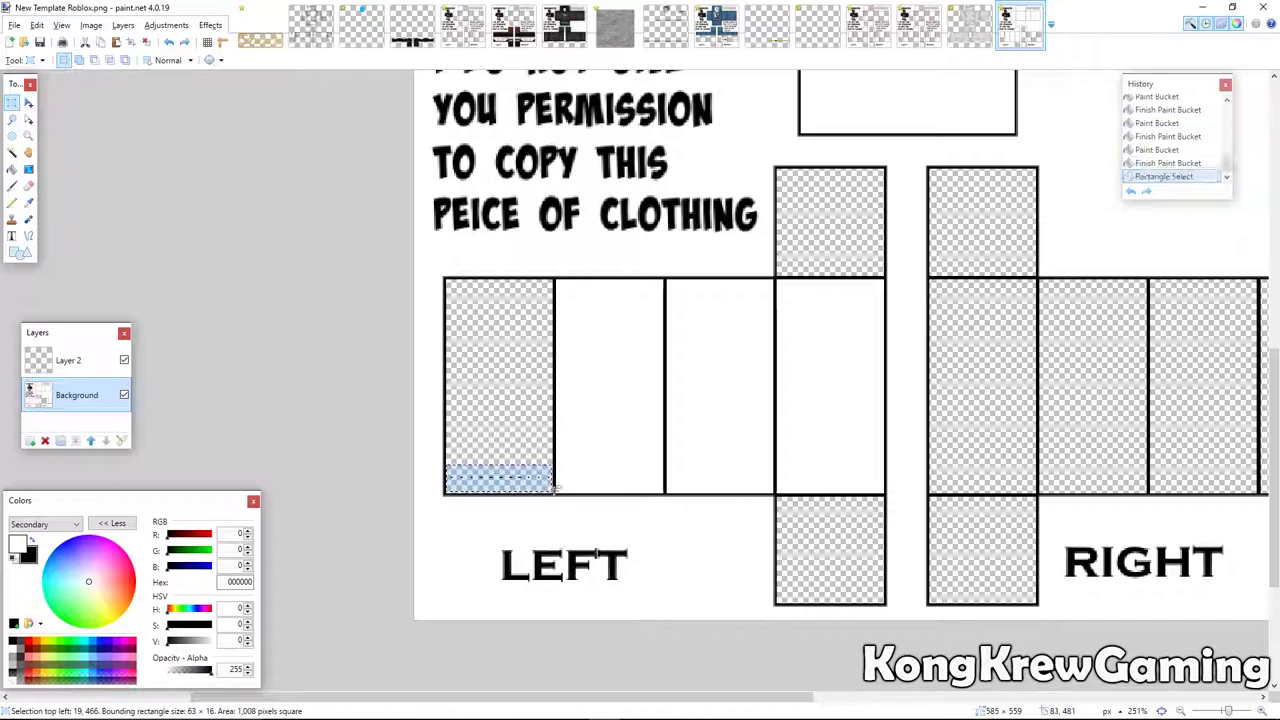
key("Delete")
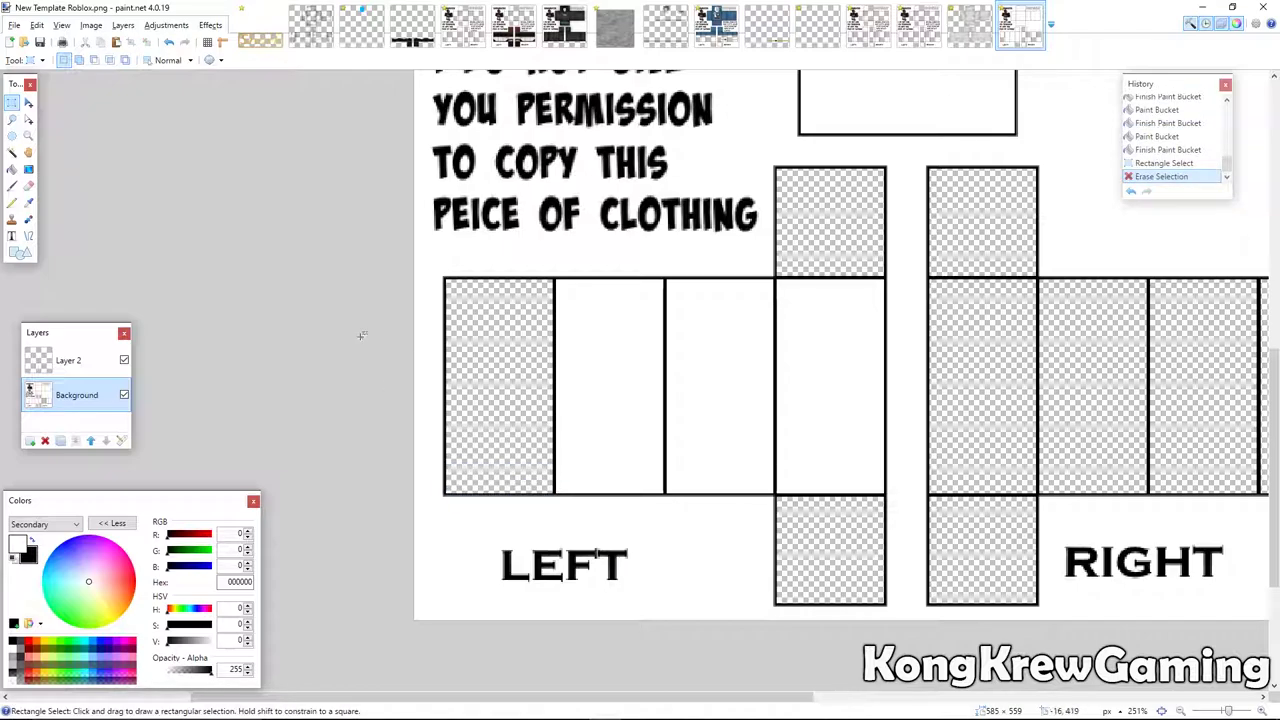
left_click(12, 168)
left_click(500, 371)
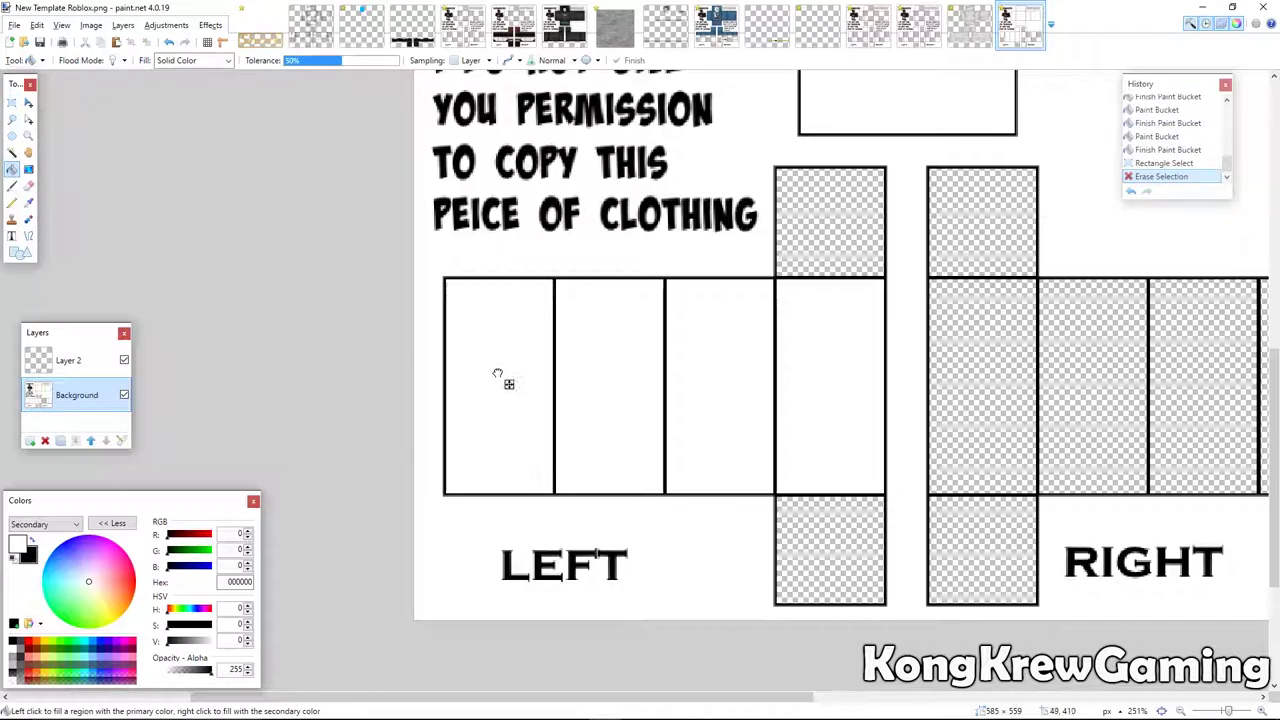
Fill the right arm panels and both upper arm boxes white.
left_click(998, 387)
left_click(1010, 206)
left_click(858, 228)
scroll(777, 371, "right", 3)
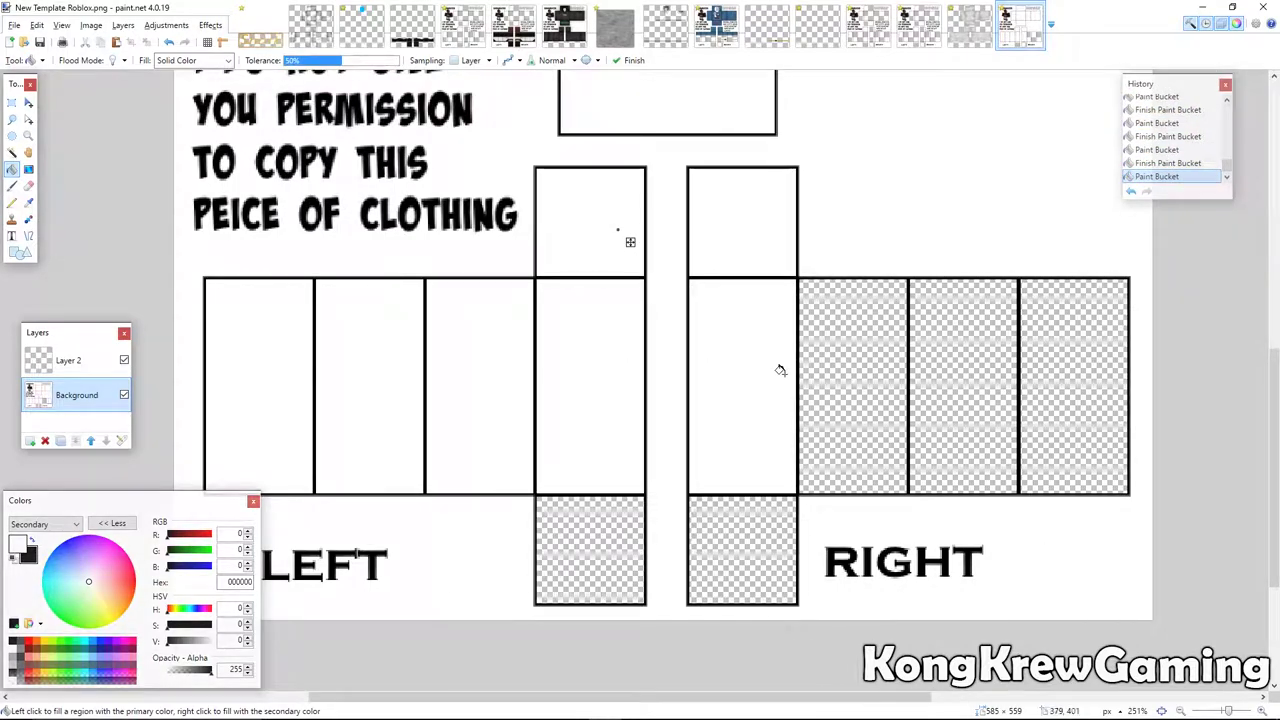
left_click(866, 360)
left_click(975, 371)
left_click(1085, 366)
scroll(1020, 366, "right", 1)
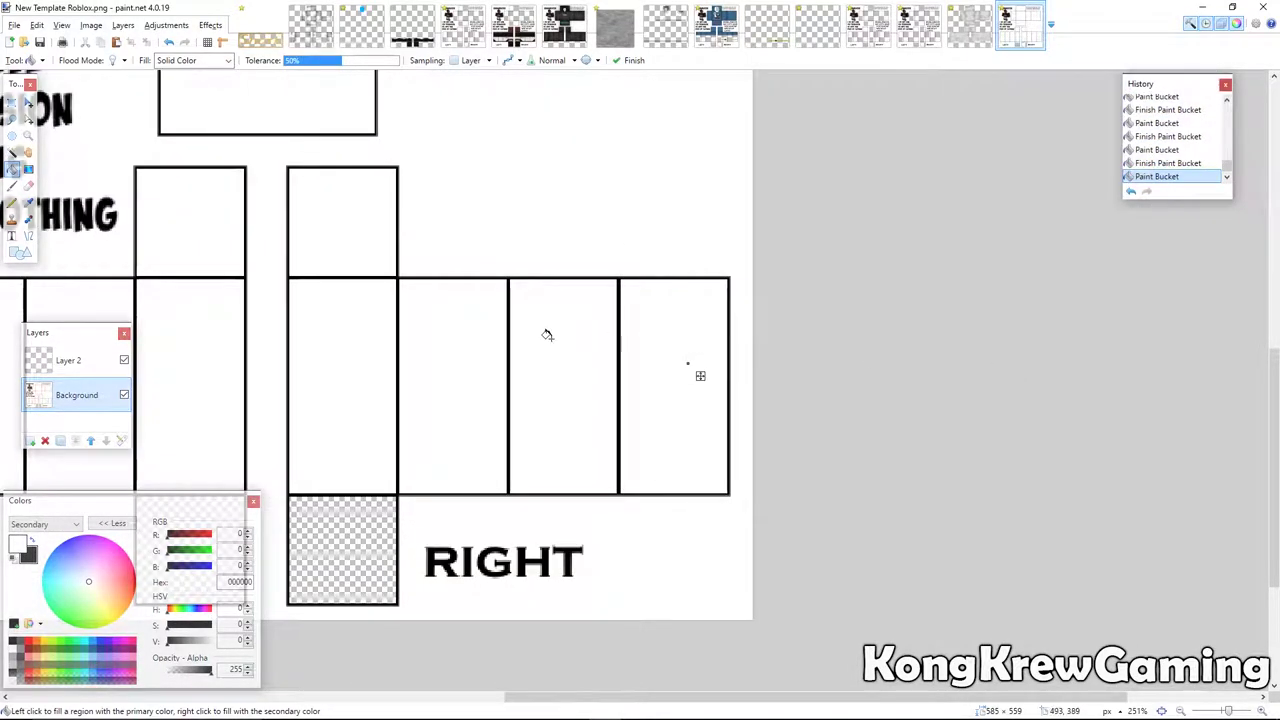
scroll(531, 388, "down", 5)
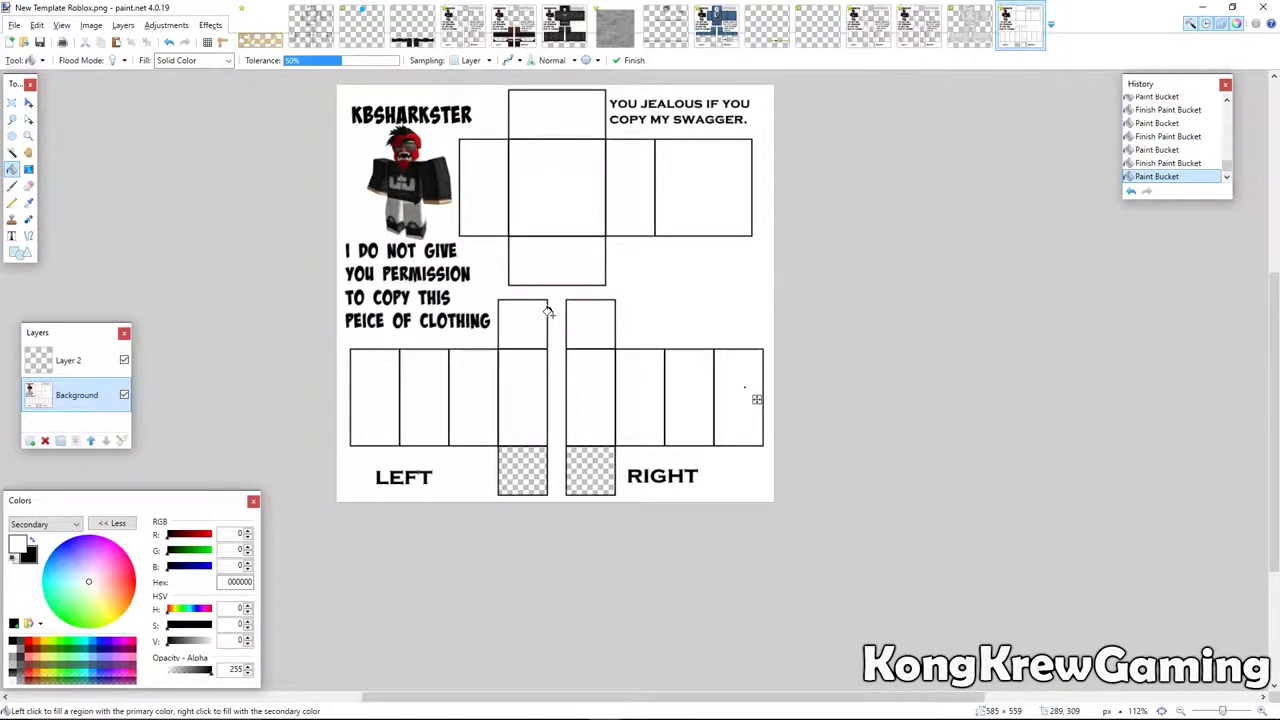
left_click(352, 37)
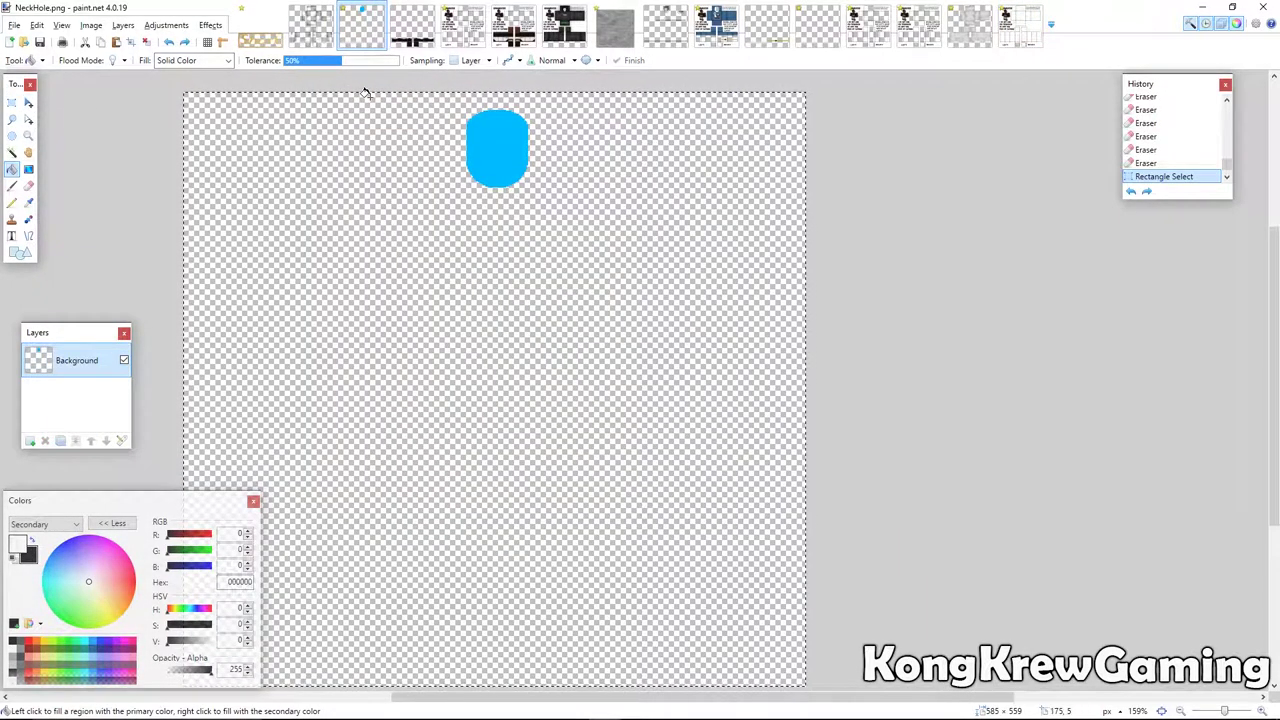
Paste the blue neck-hole shape onto a new Layer 3 and hide that layer.
left_click(665, 27)
left_click(1020, 27)
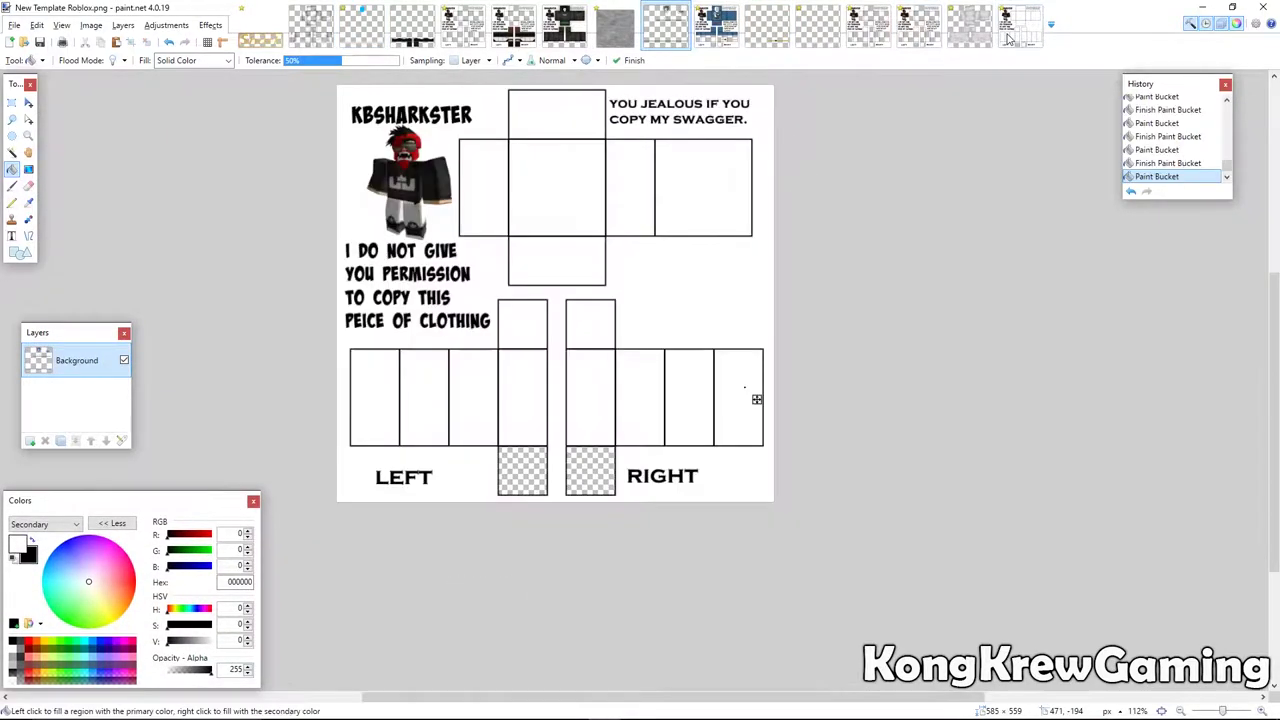
left_click(30, 444)
key("ctrl+v")
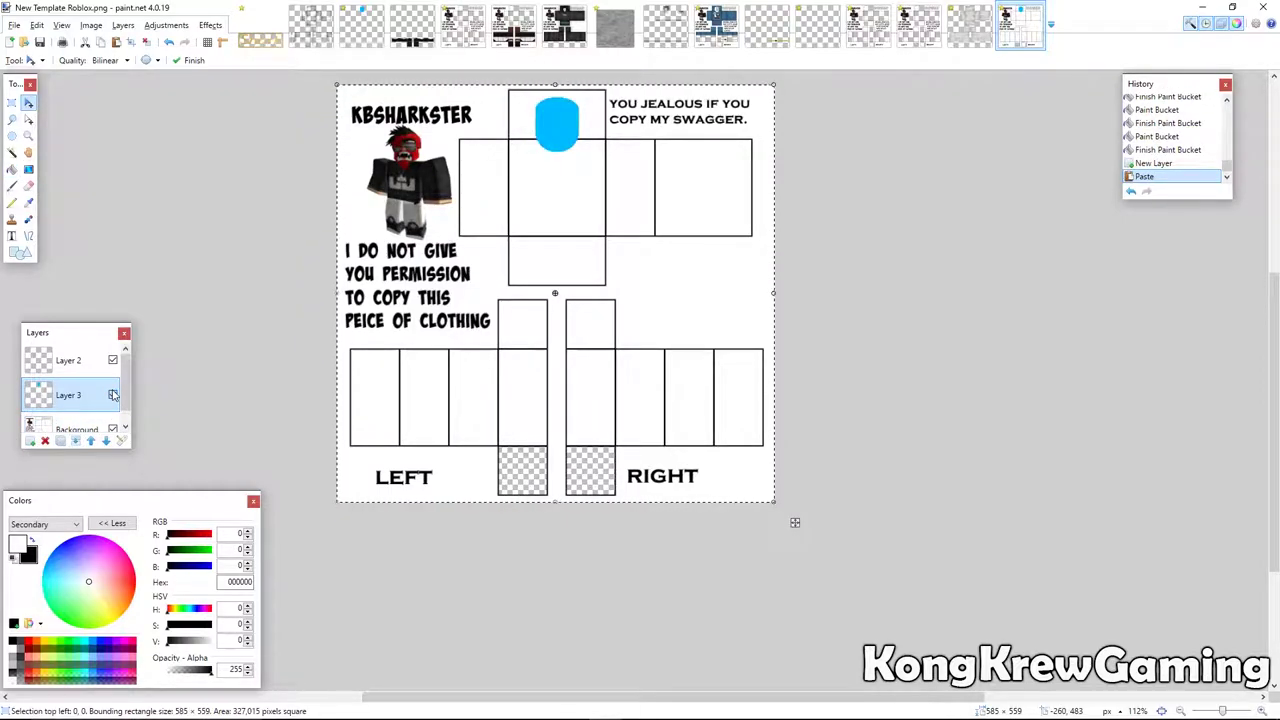
left_click(112, 395)
Commit the moved template pixels, clear the selection, and make Layer 2 active.
left_click(77, 415)
left_click(194, 395)
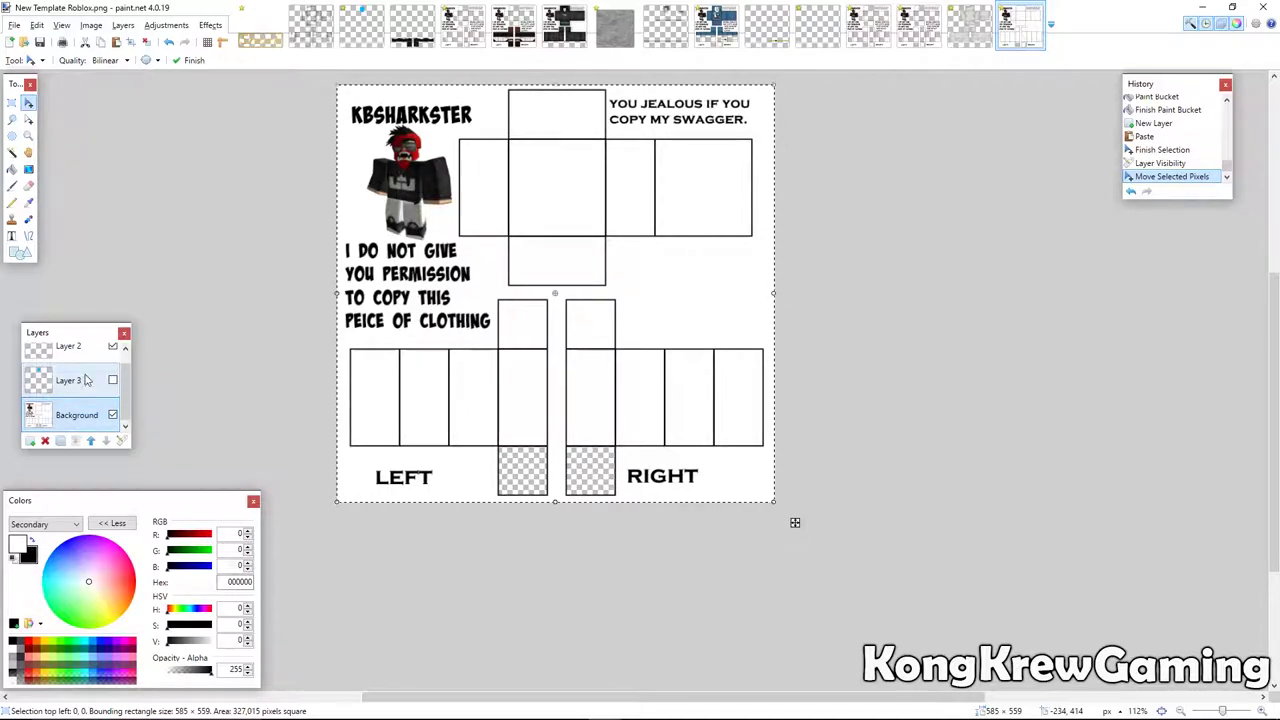
left_click(12, 102)
key("ctrl+d")
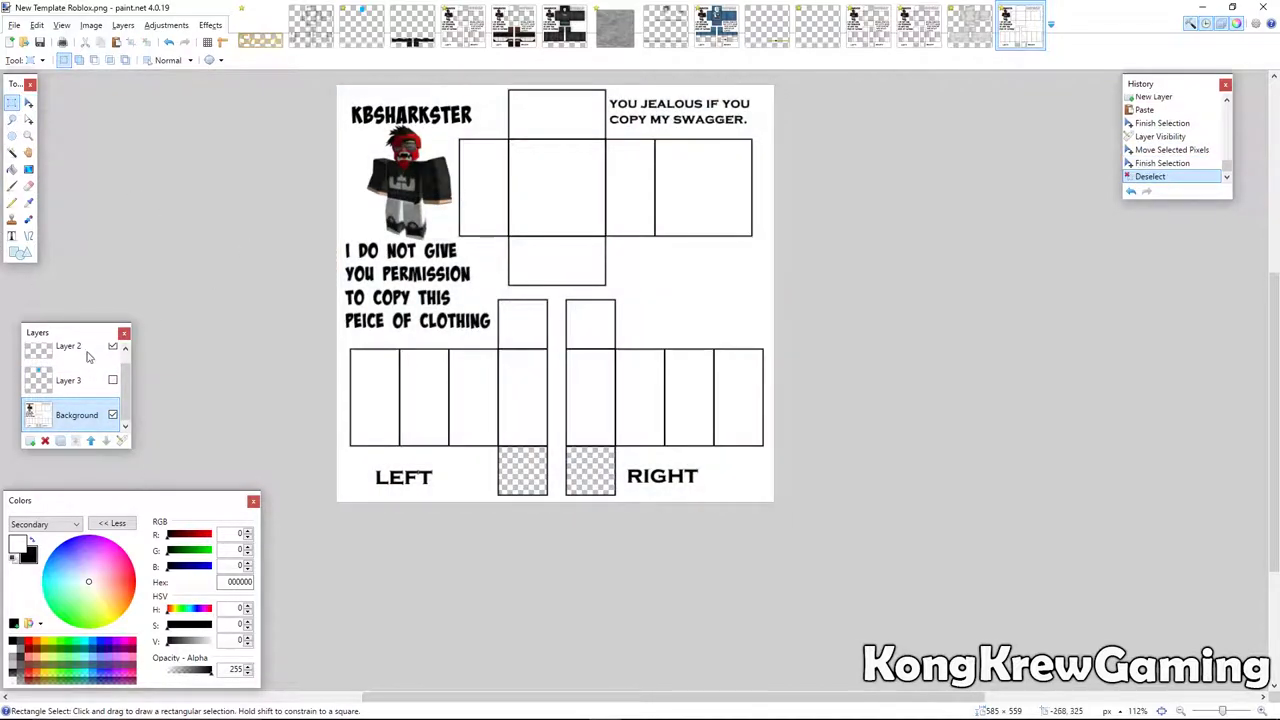
left_click(82, 350)
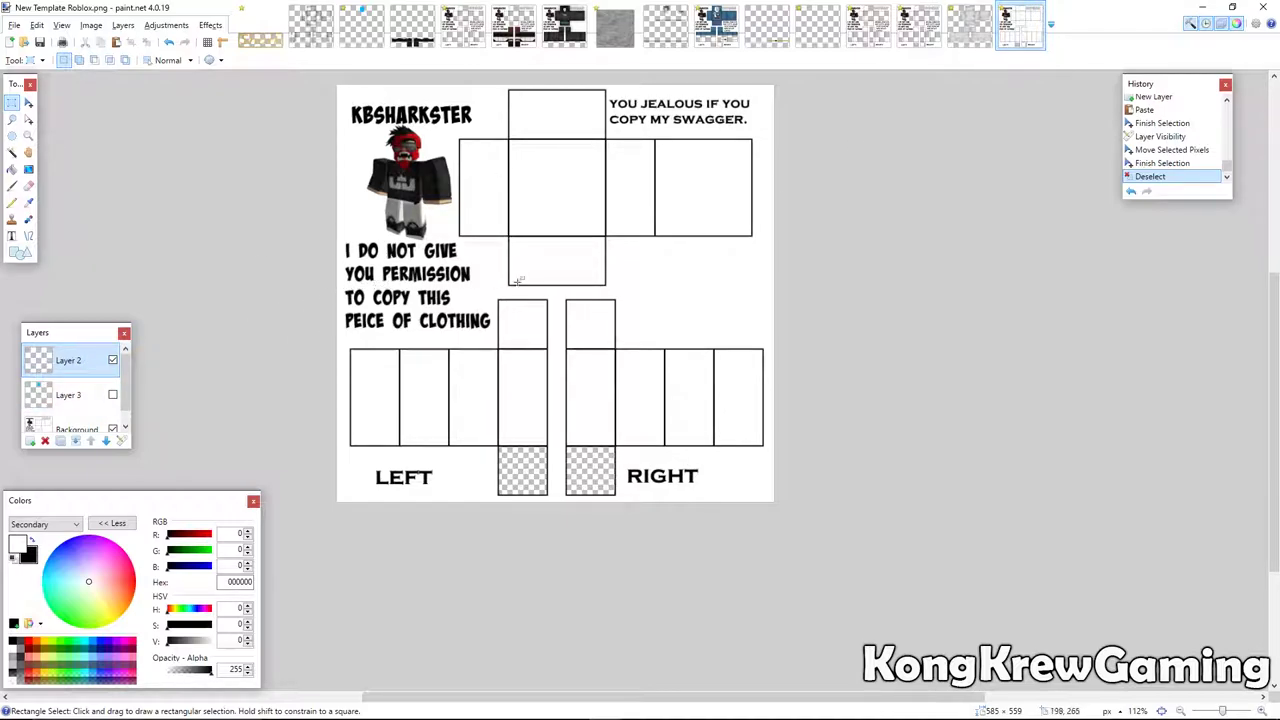
In Chrome, replace the old search tab with a new search for 'suprme red bogo'.
key("alt+Tab")
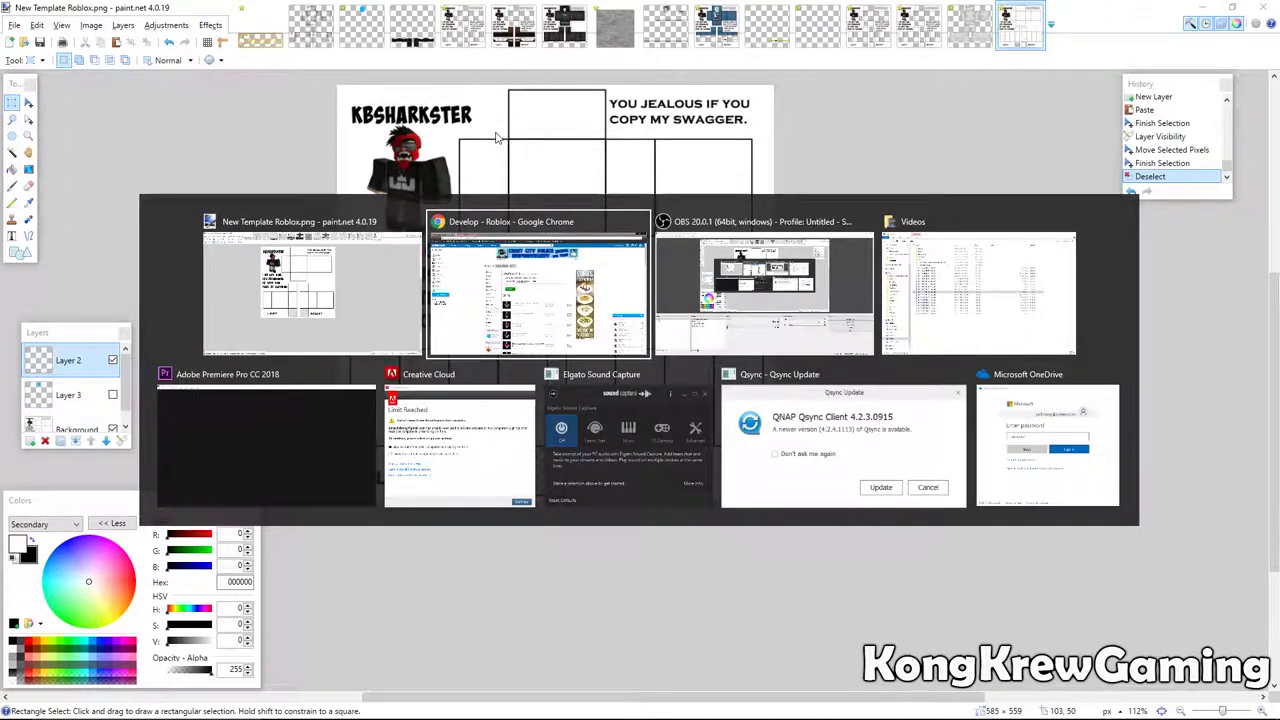
left_click(205, 8)
left_click(213, 95)
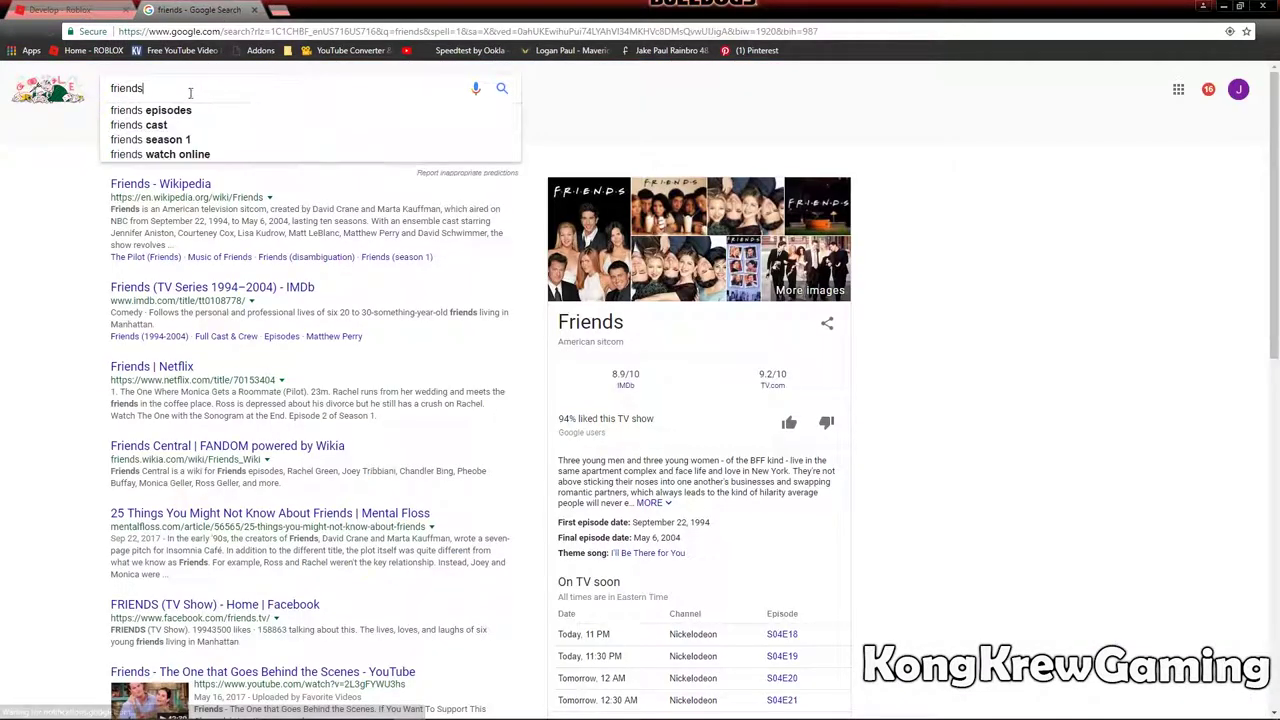
left_click(254, 10)
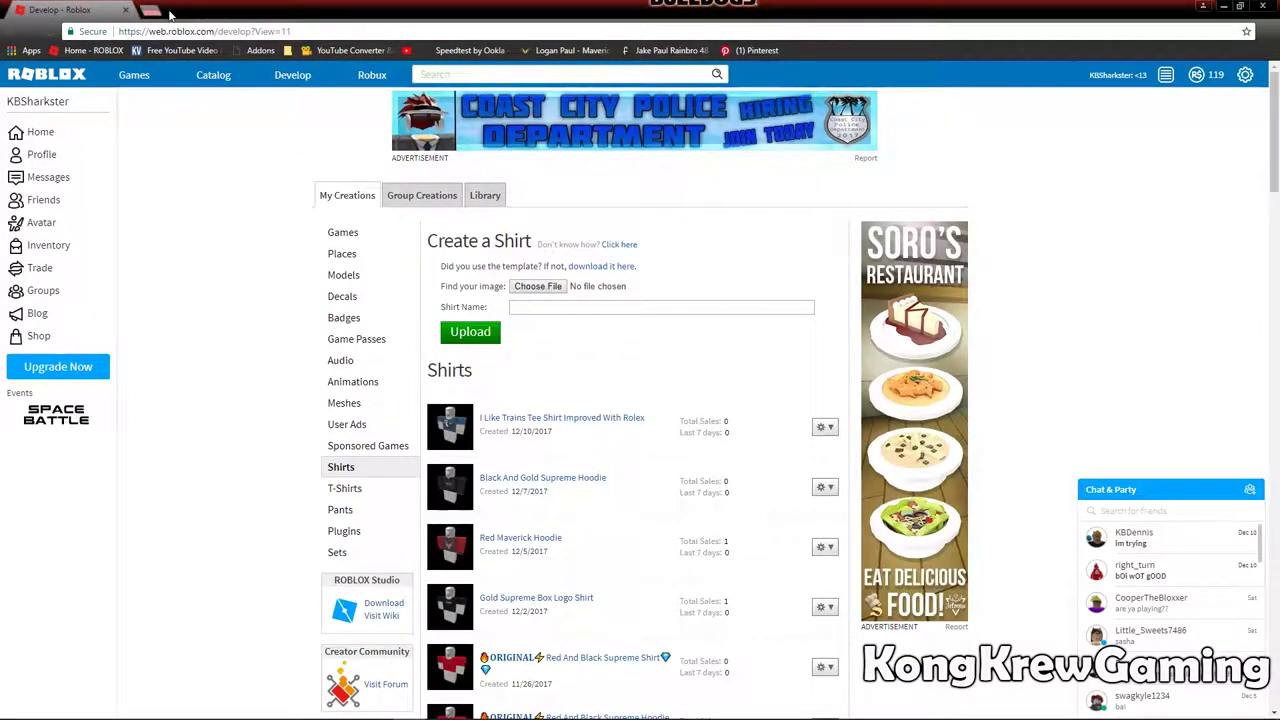
left_click(148, 10)
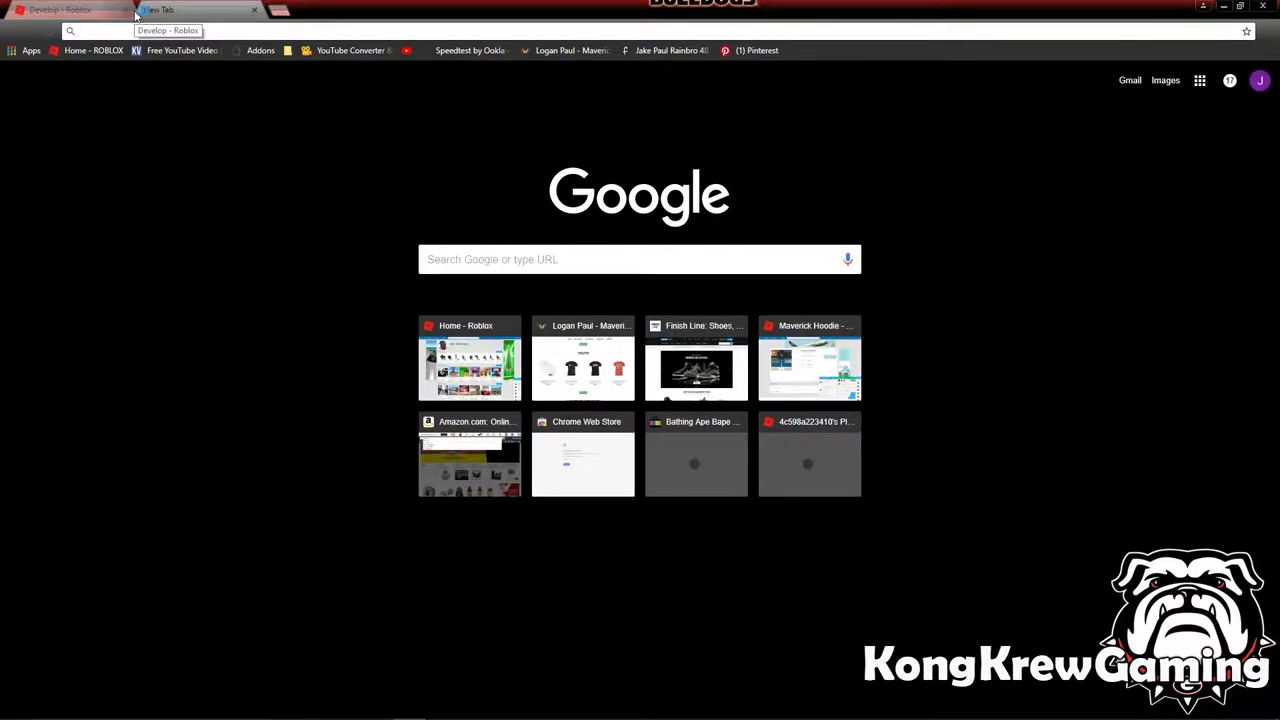
type("suprme")
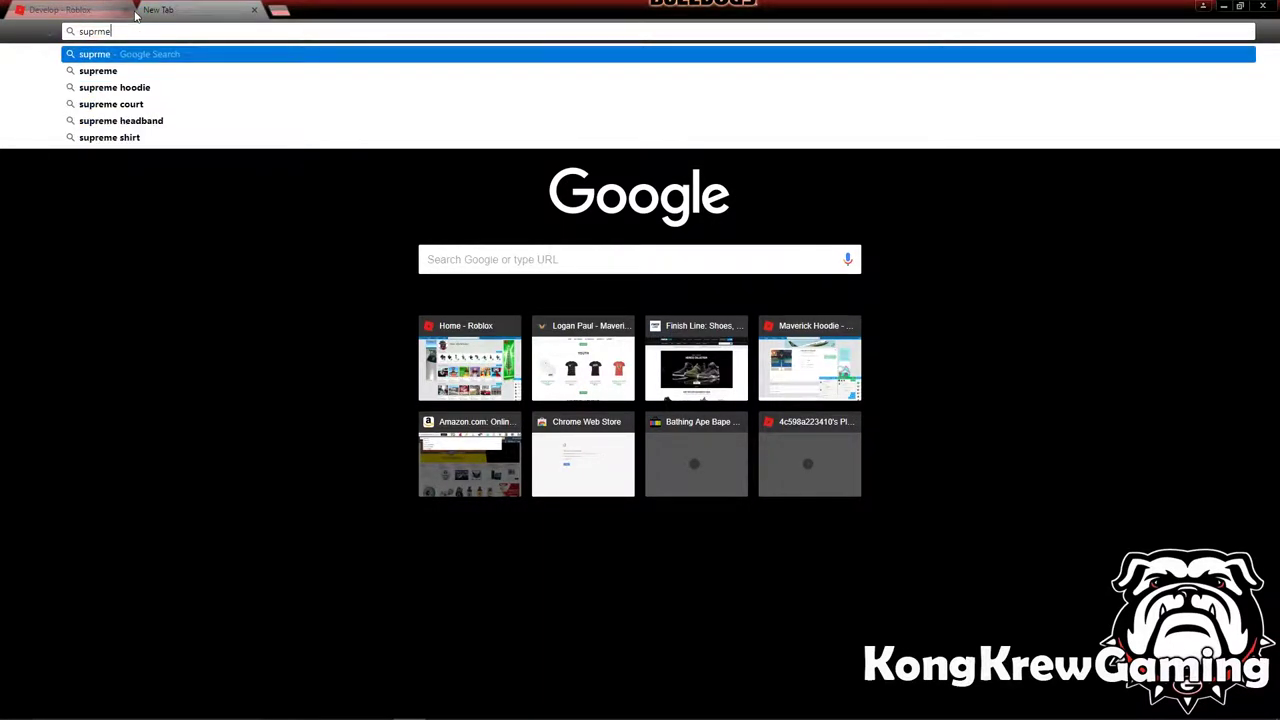
type(" red ")
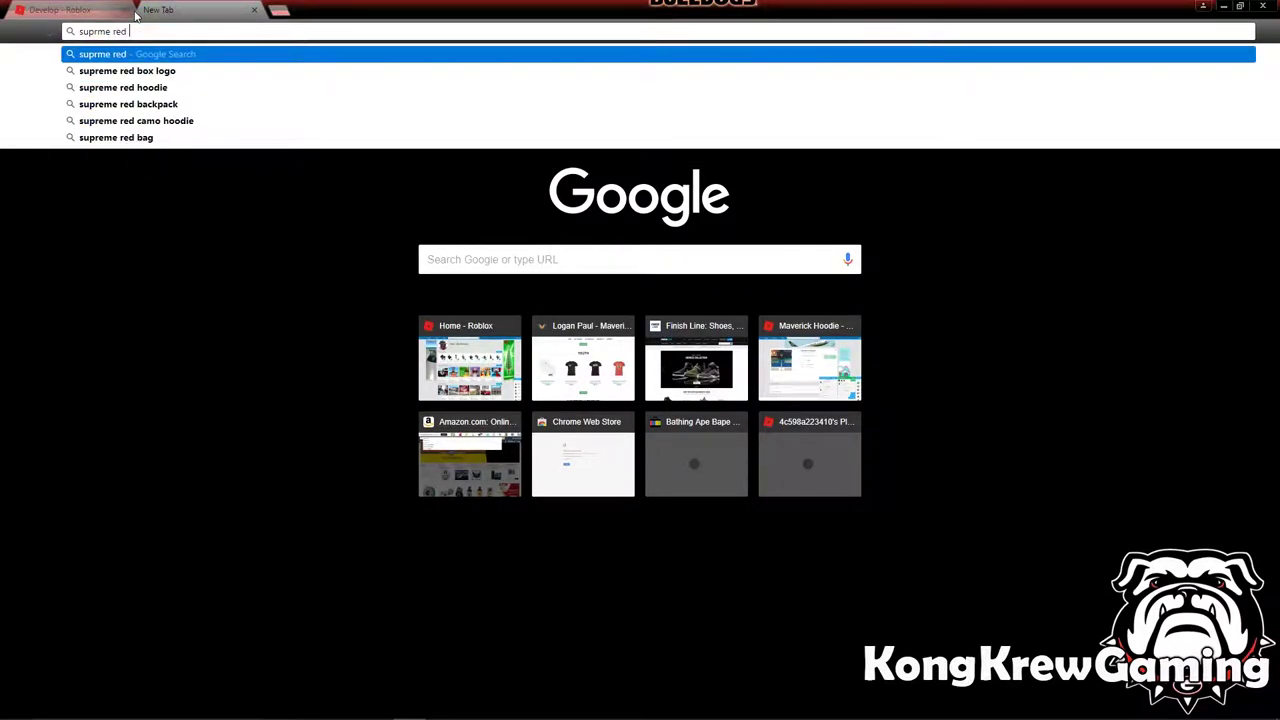
type("bogo lo")
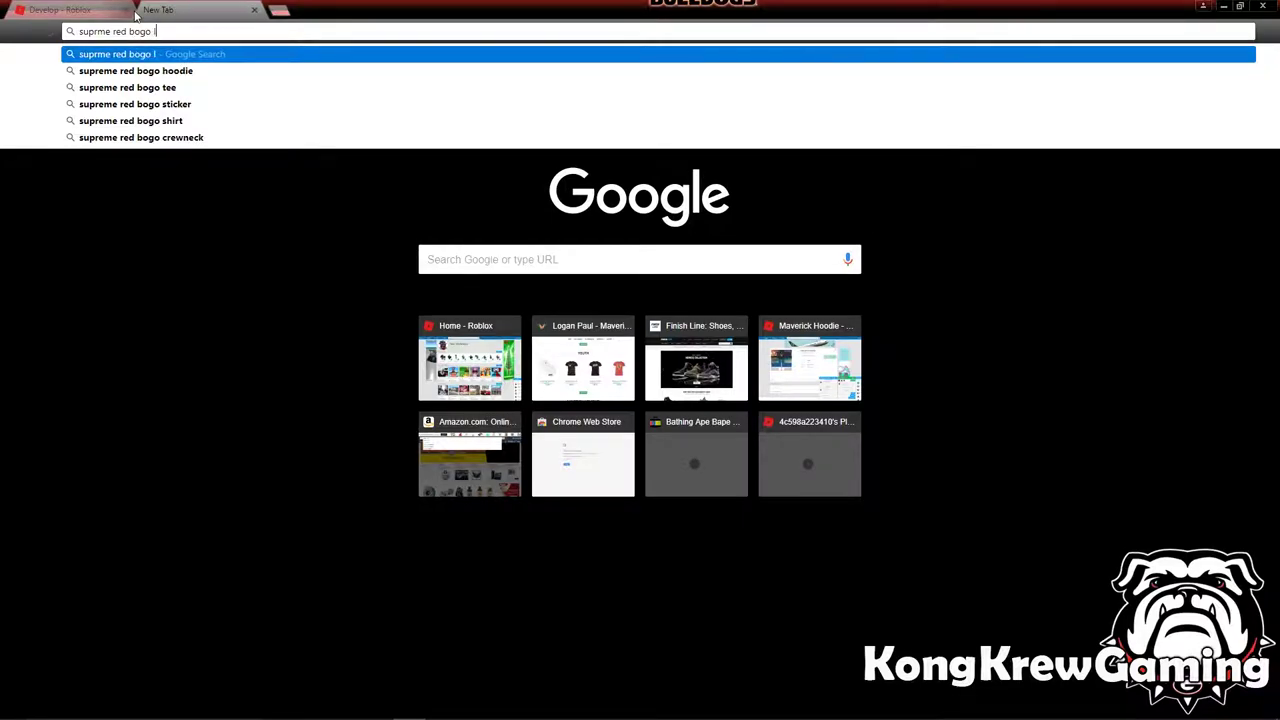
key("BackSpace")
key("BackSpace")
key("Return")
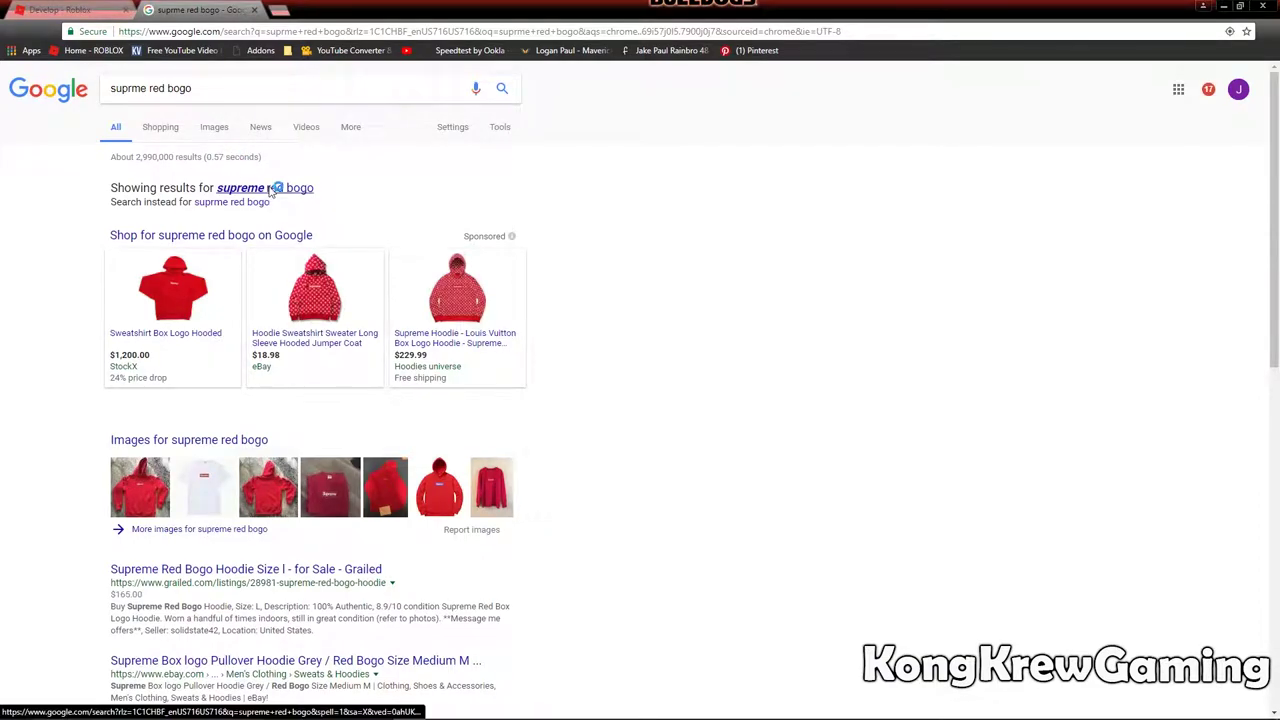
Search Google Images for 'supreme red bogo logo' and copy the wide red Supreme logo.
left_click(270, 190)
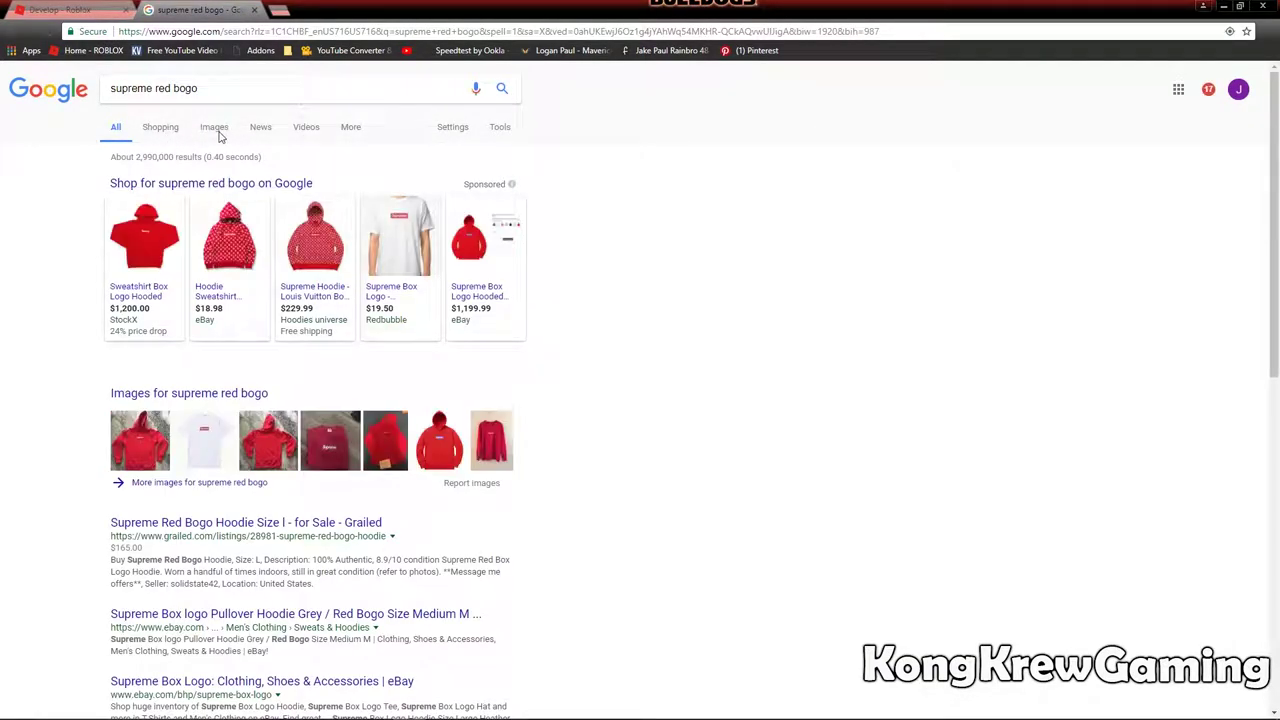
left_click(214, 127)
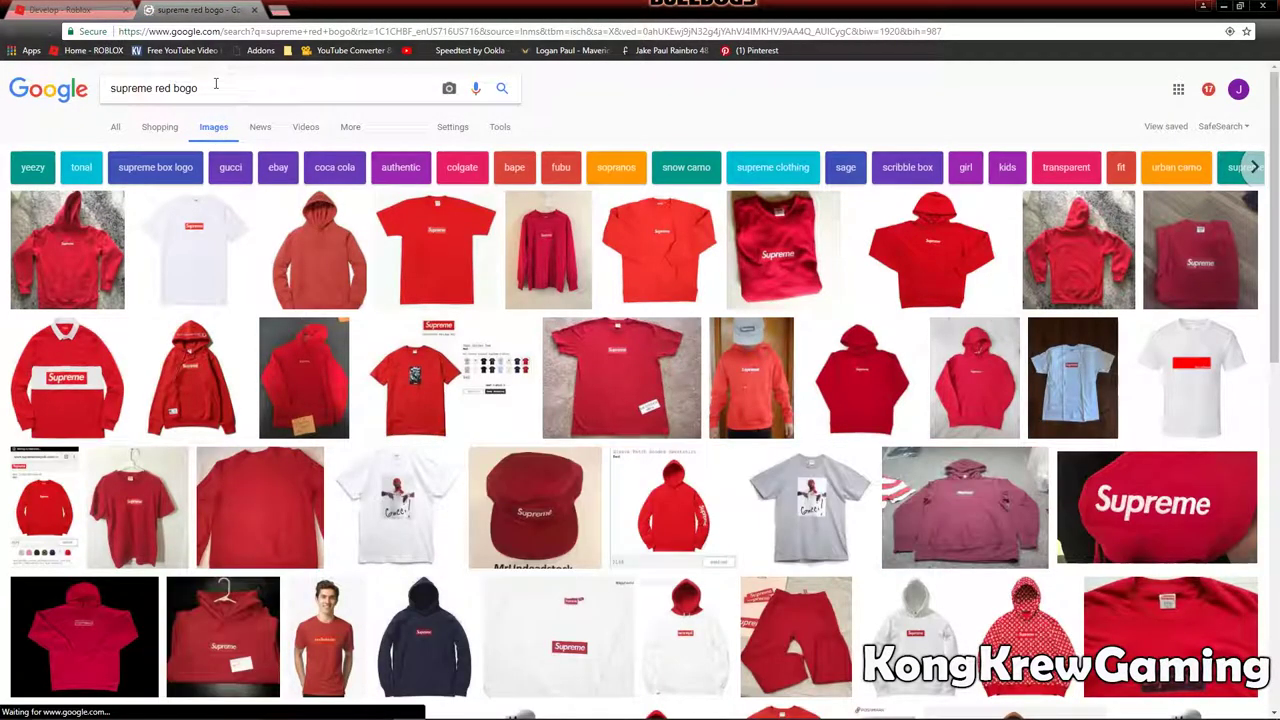
left_click(178, 92)
type("logo")
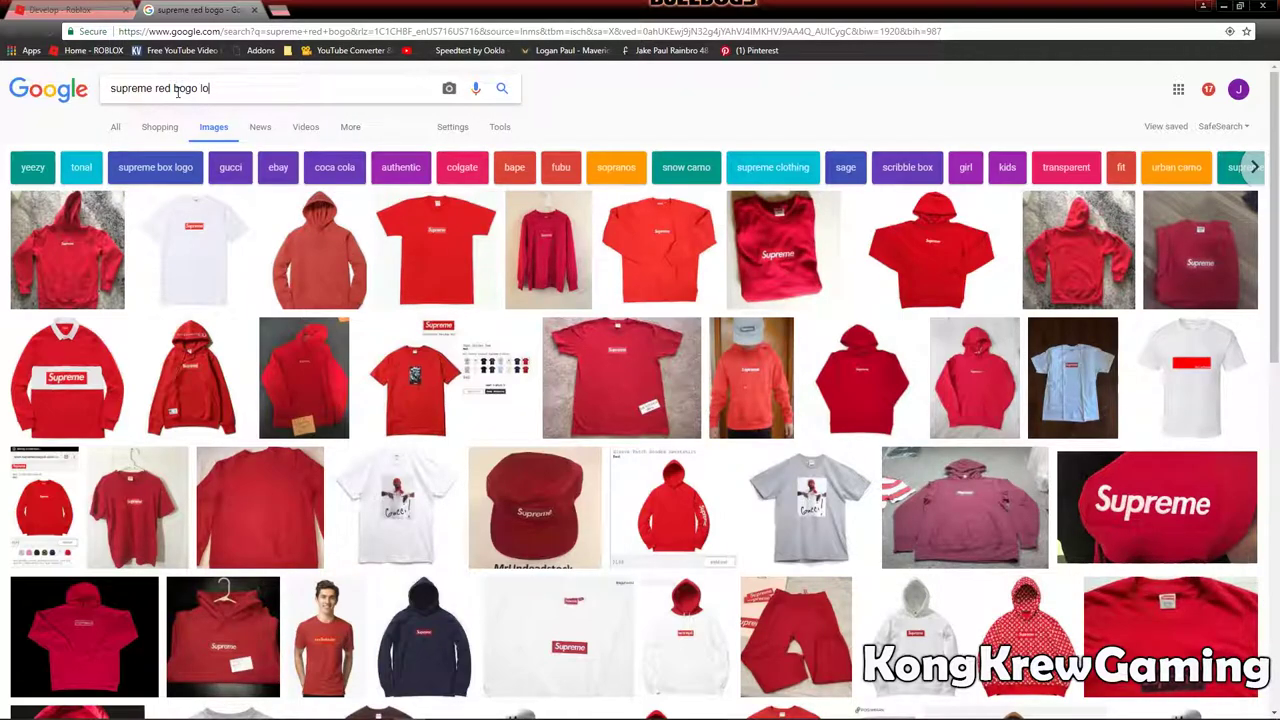
key("Return")
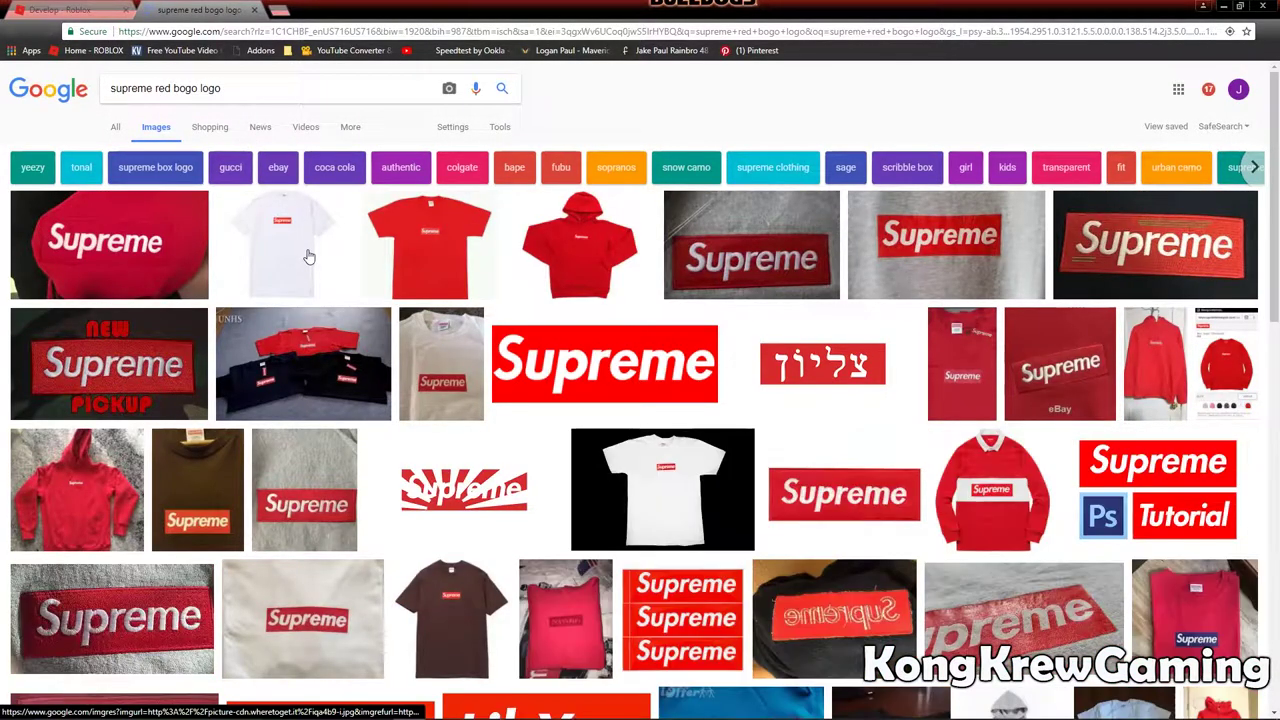
left_click(554, 358)
right_click(541, 439)
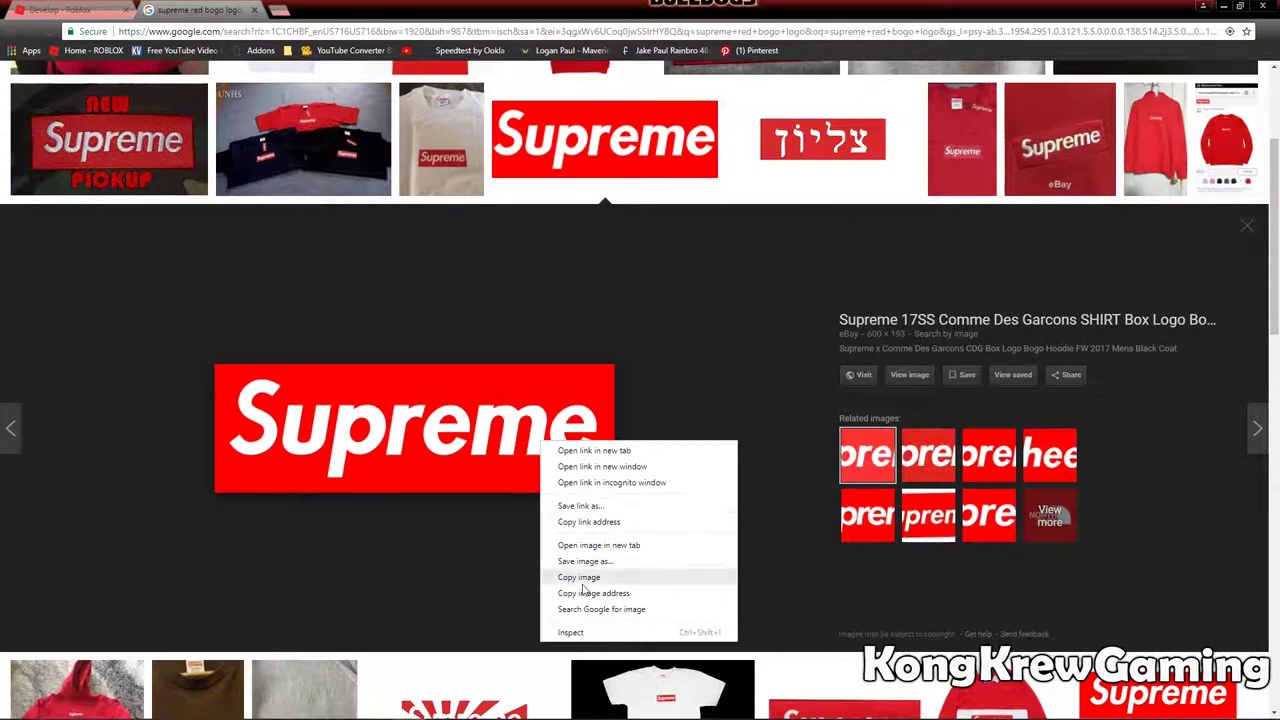
left_click(619, 571)
key("alt+Tab")
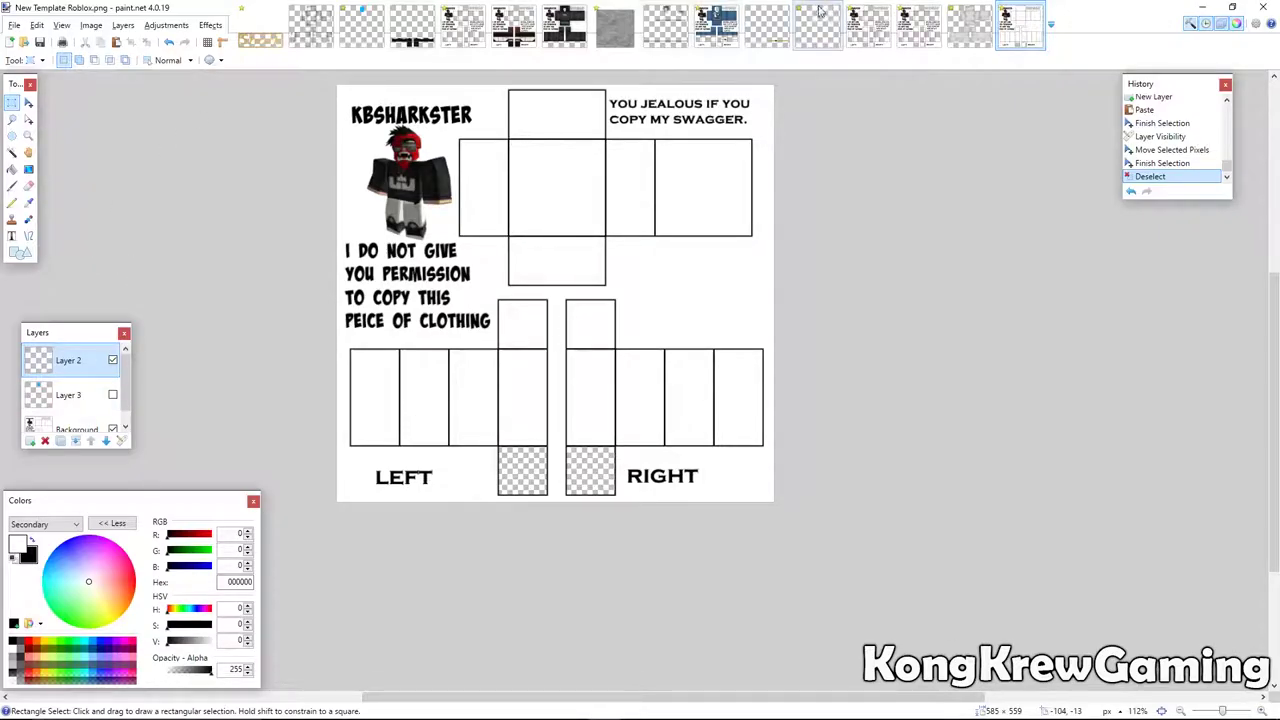
Paste the Supreme logo into a new 600 × 193 image and select the whole logo.
left_click(9, 43)
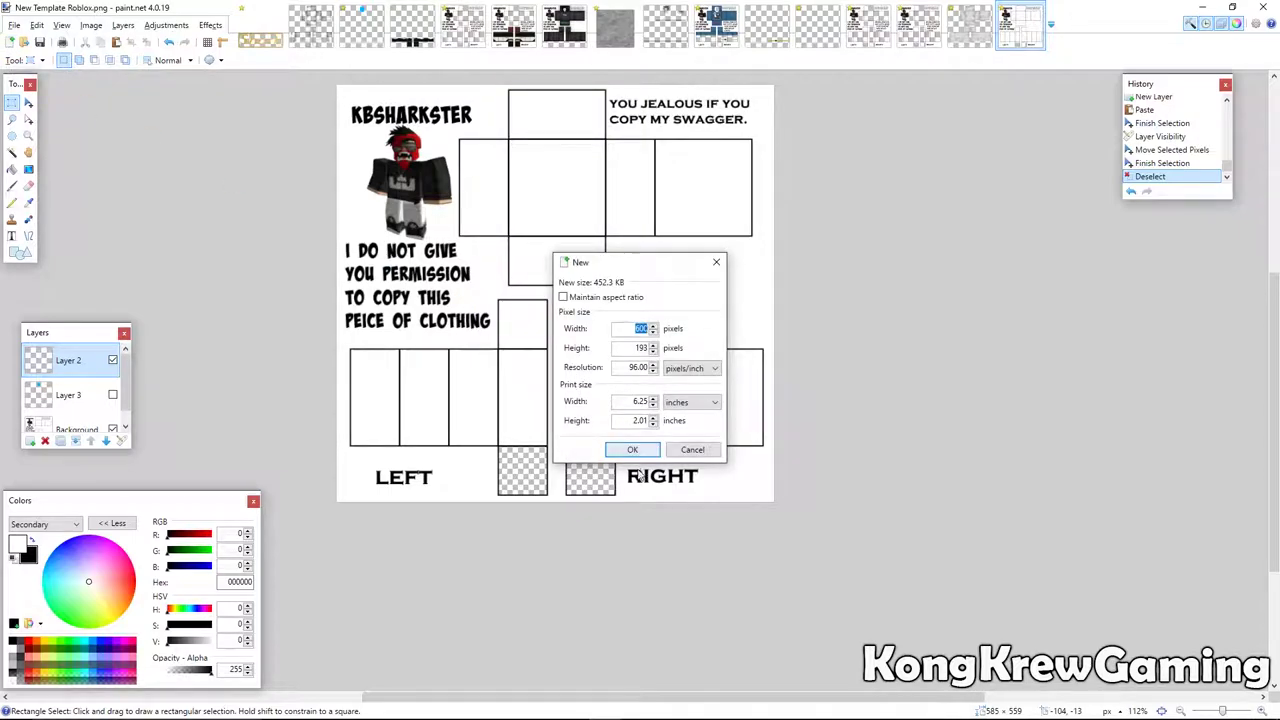
left_click(632, 451)
key("ctrl+v")
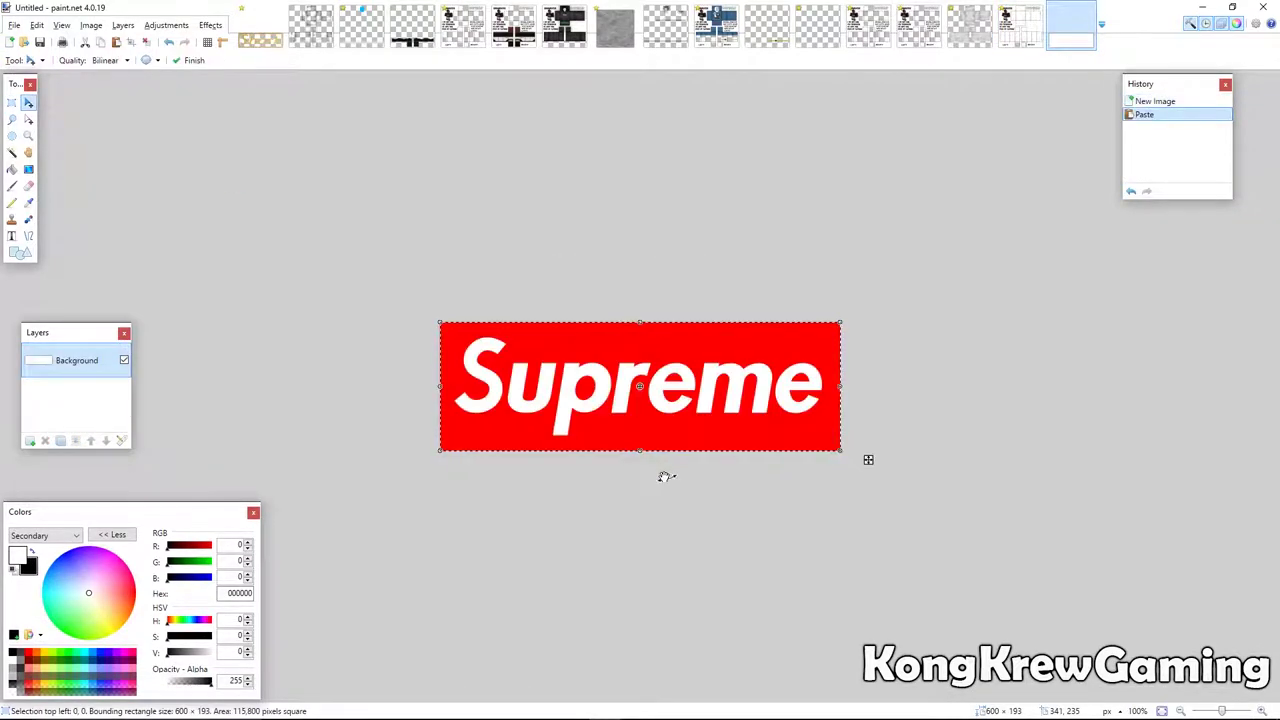
key("ctrl+d")
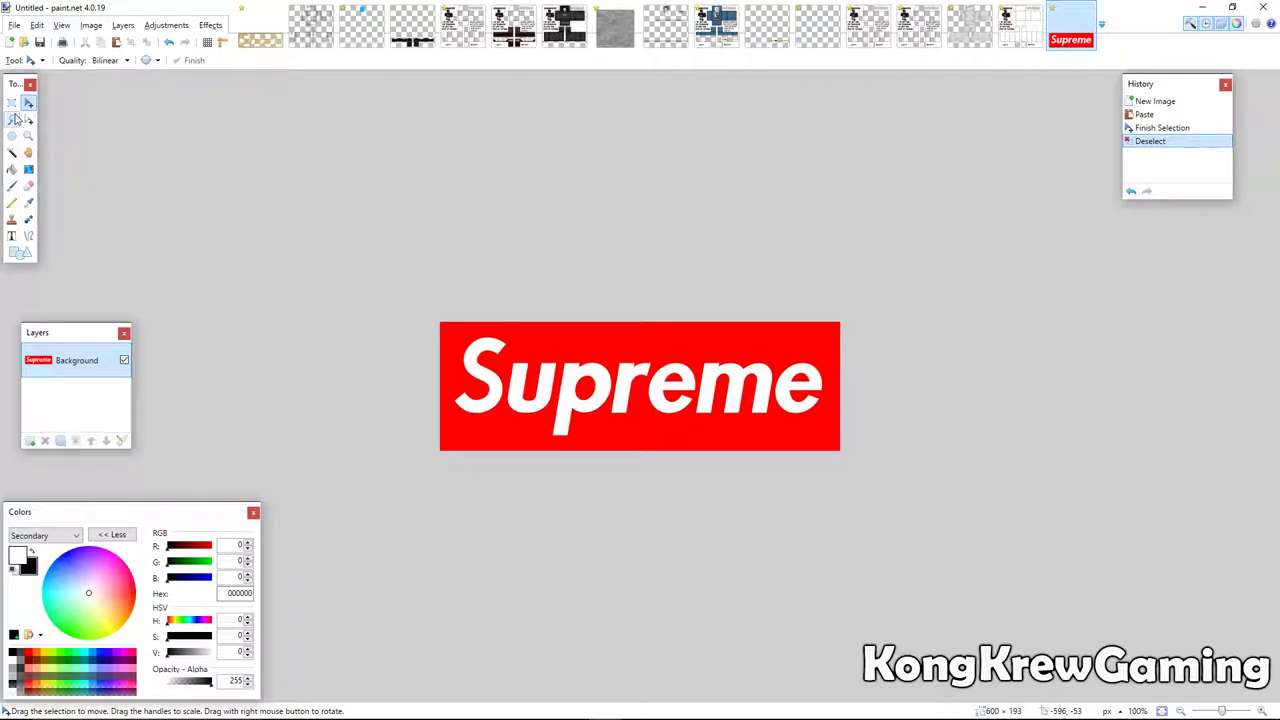
left_click(12, 102)
left_click_drag(350, 213, 975, 522)
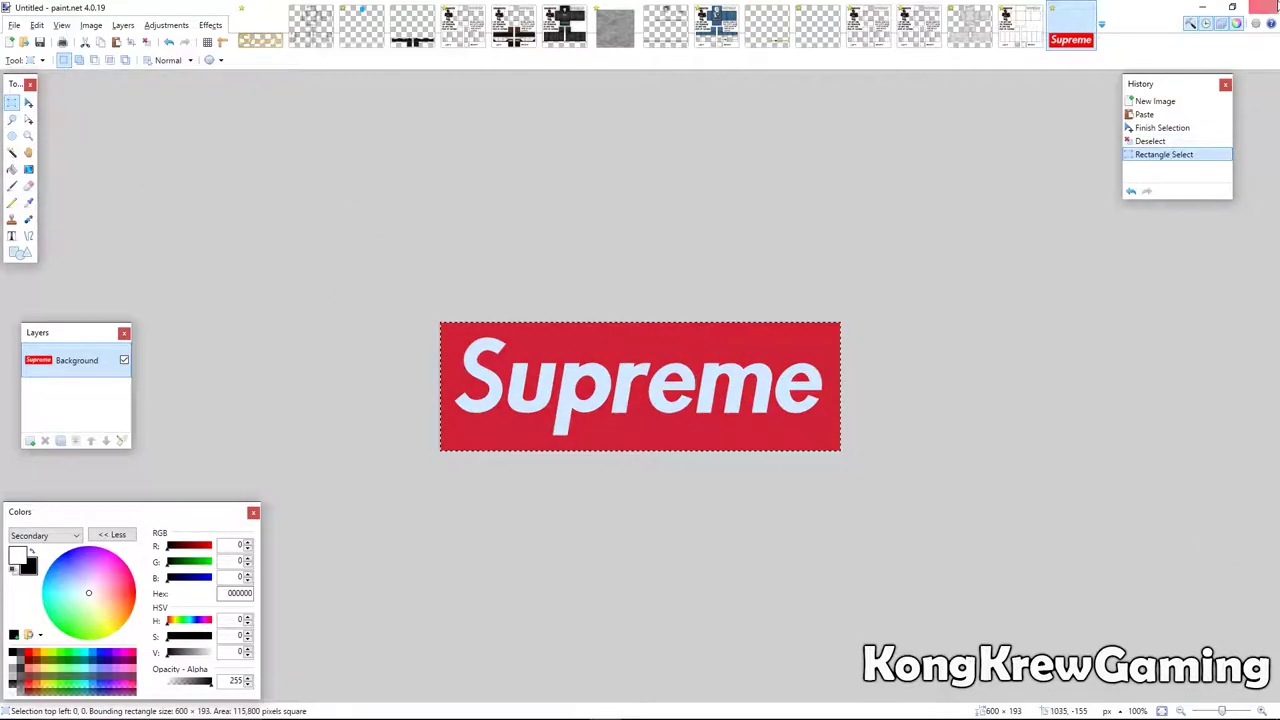
left_click(1038, 26)
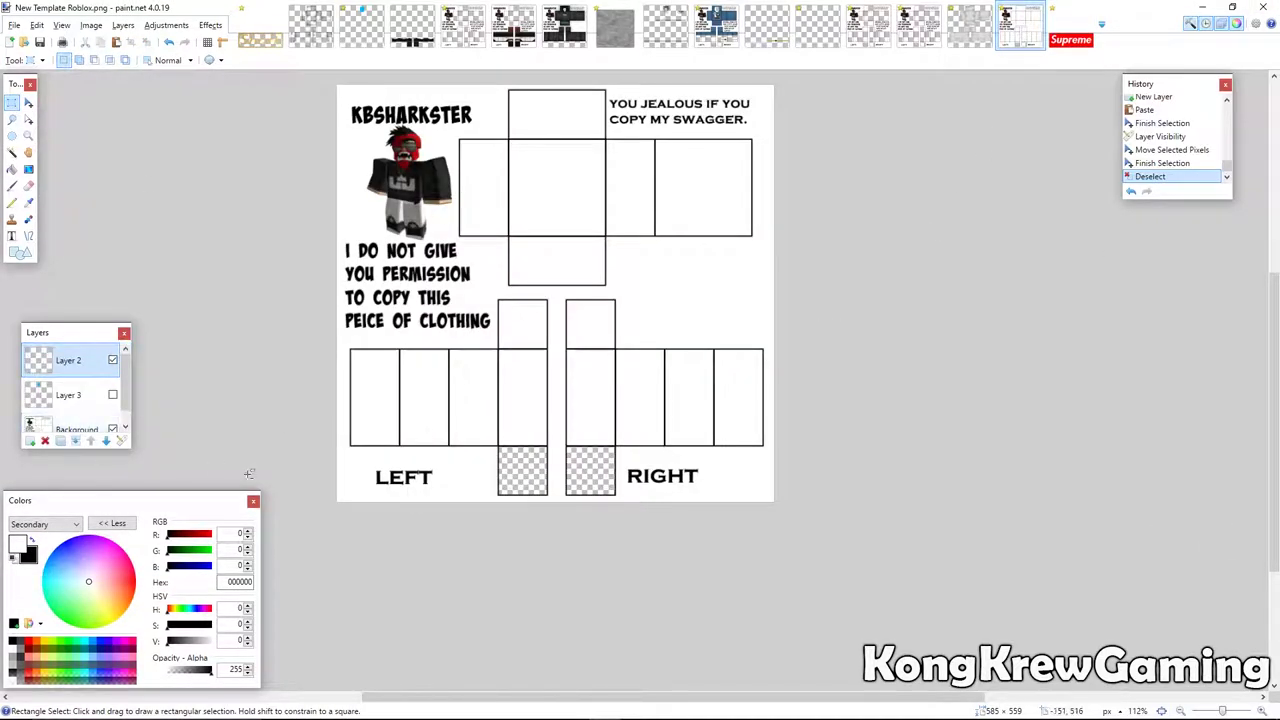
Paste the logo onto the template keeping canvas size, shrink it, and place it on the front torso.
key("ctrl+v")
left_click(569, 460)
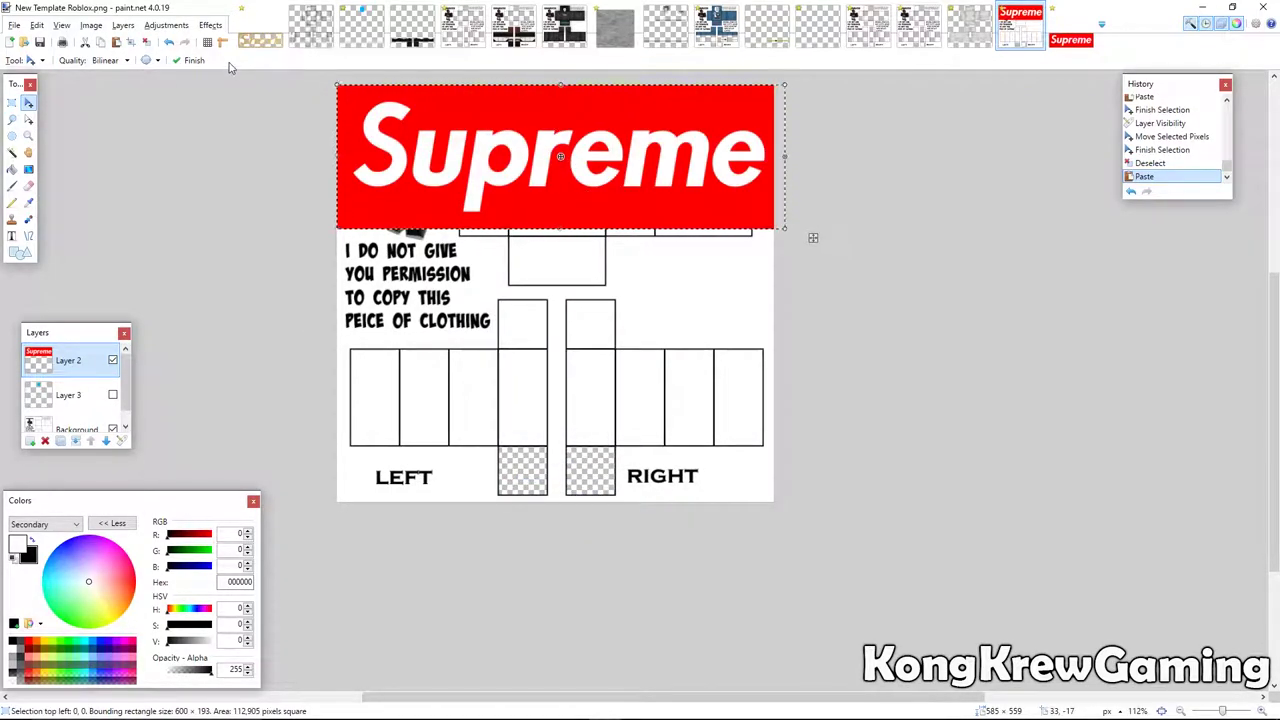
left_click_drag(337, 86, 563, 214)
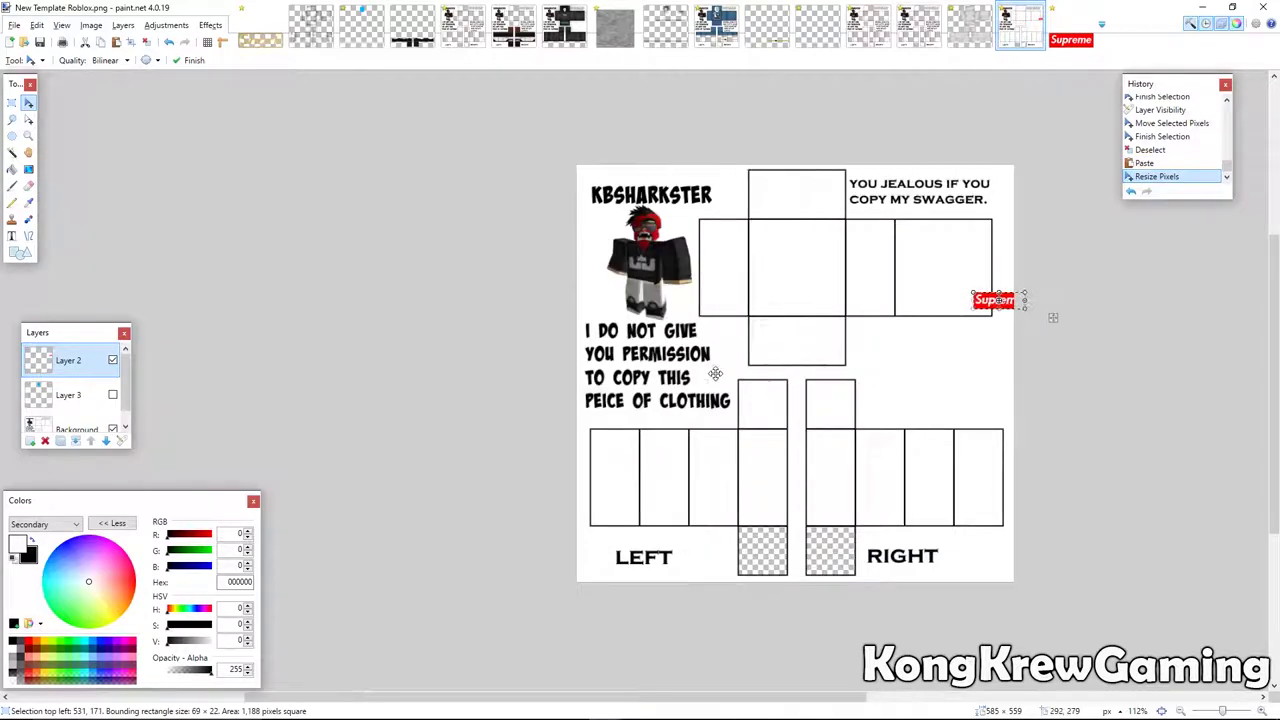
scroll(715, 373, "up", 3)
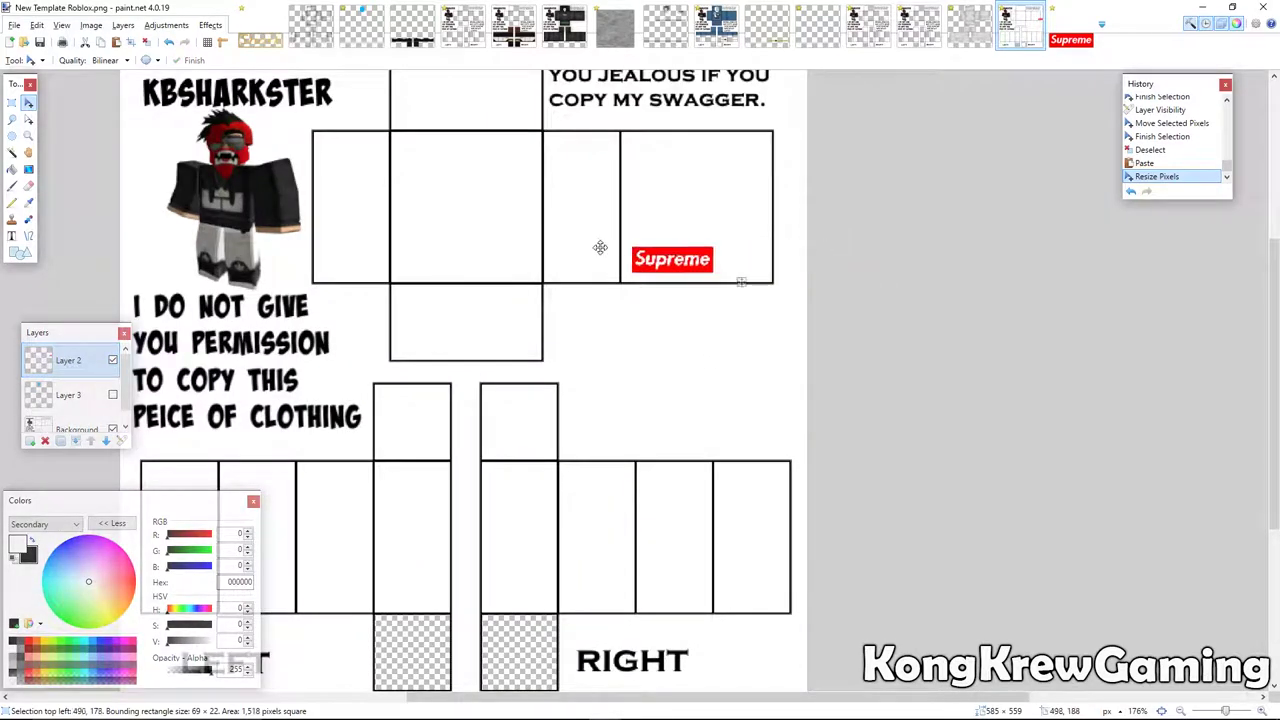
left_click_drag(600, 247, 446, 182)
key("alt+Tab")
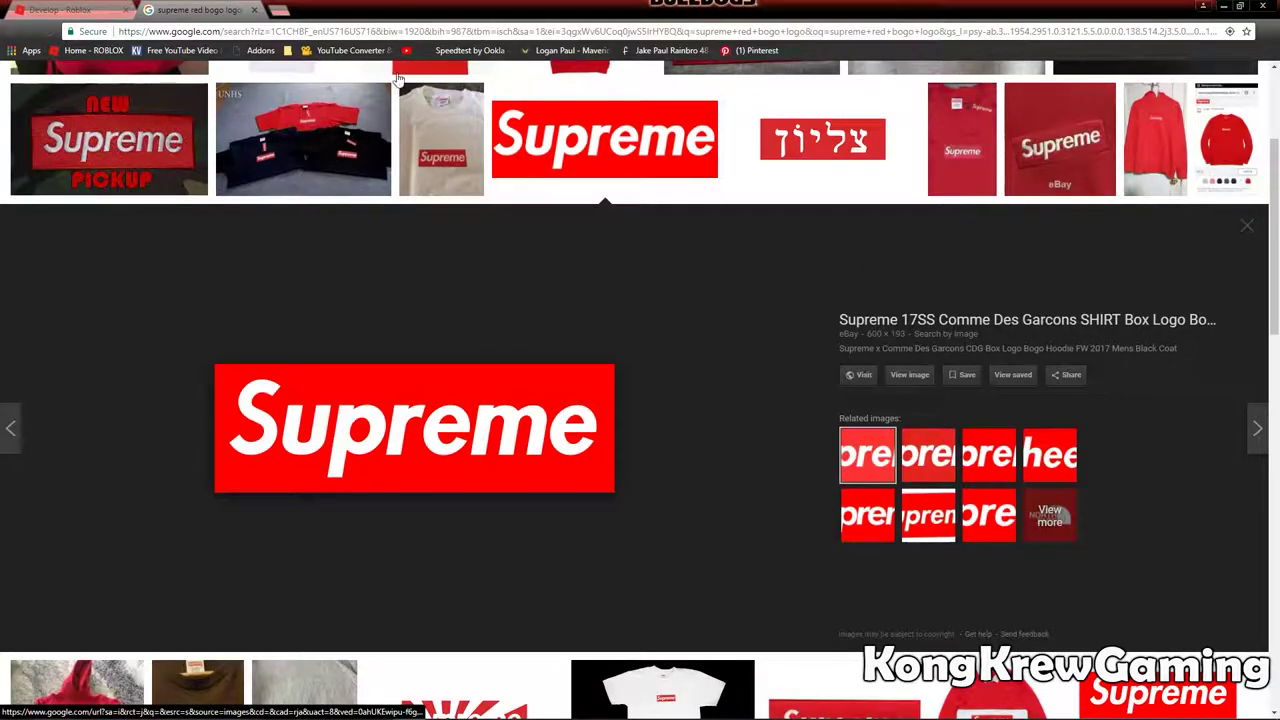
Preview the white box-logo tee, then shrink and reposition the logo on the torso.
scroll(505, 195, "up", 2)
scroll(505, 195, "up", 1)
left_click(319, 244)
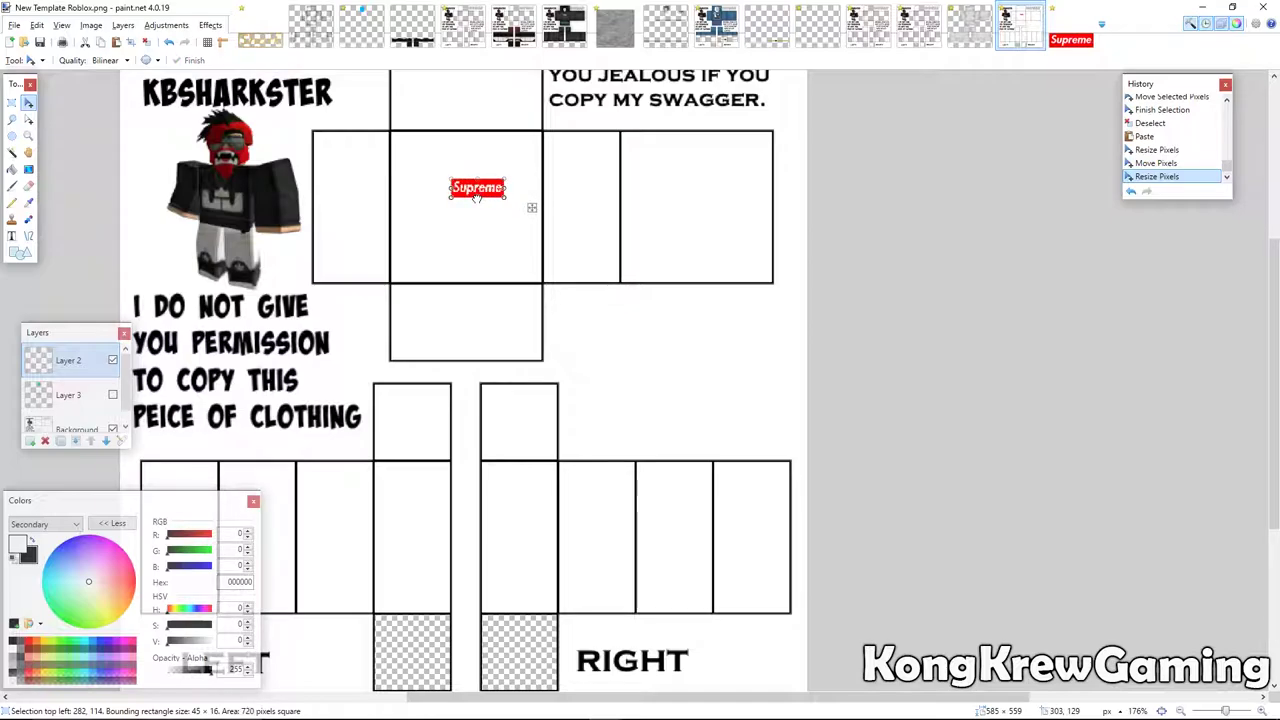
left_click(477, 197)
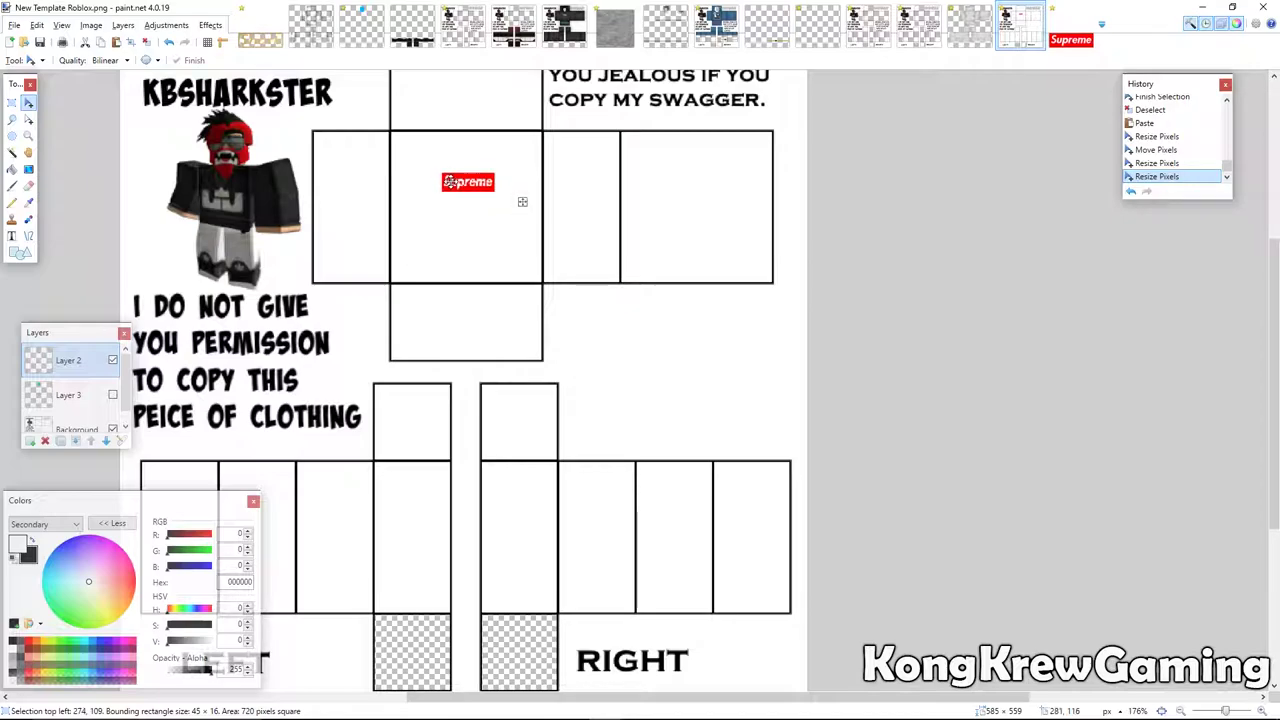
left_click_drag(446, 181, 495, 184)
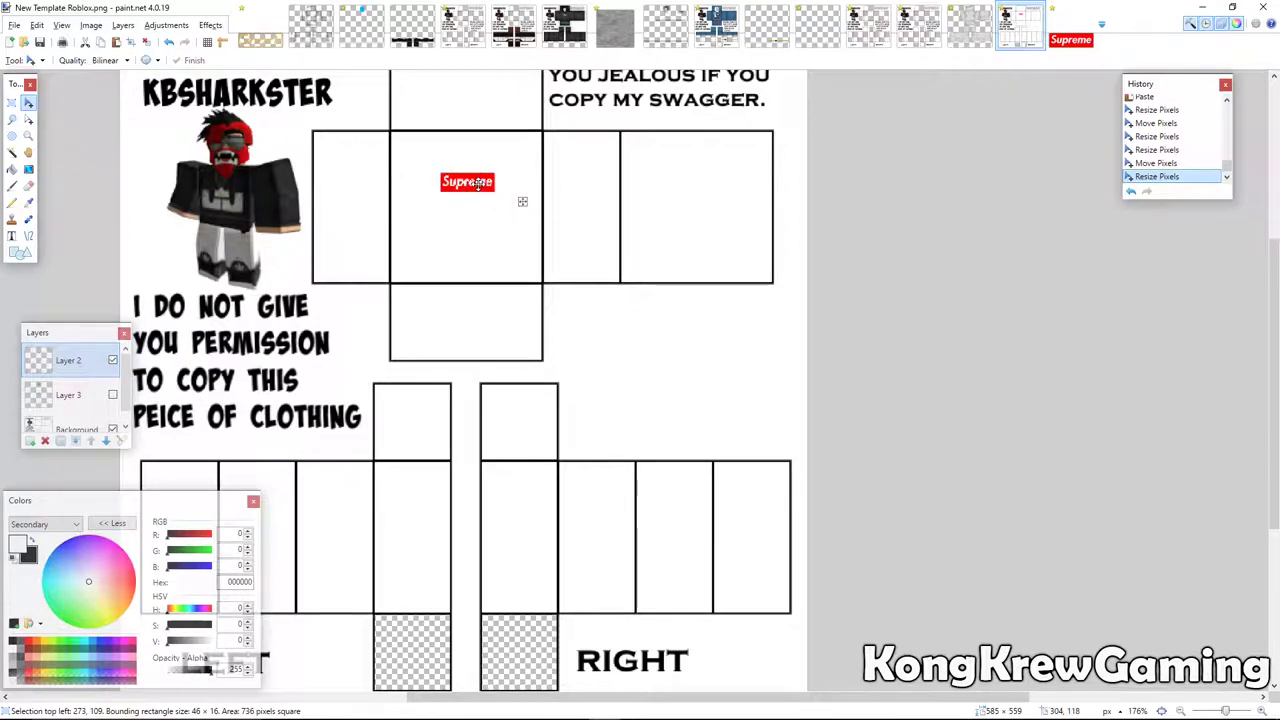
left_click(476, 187)
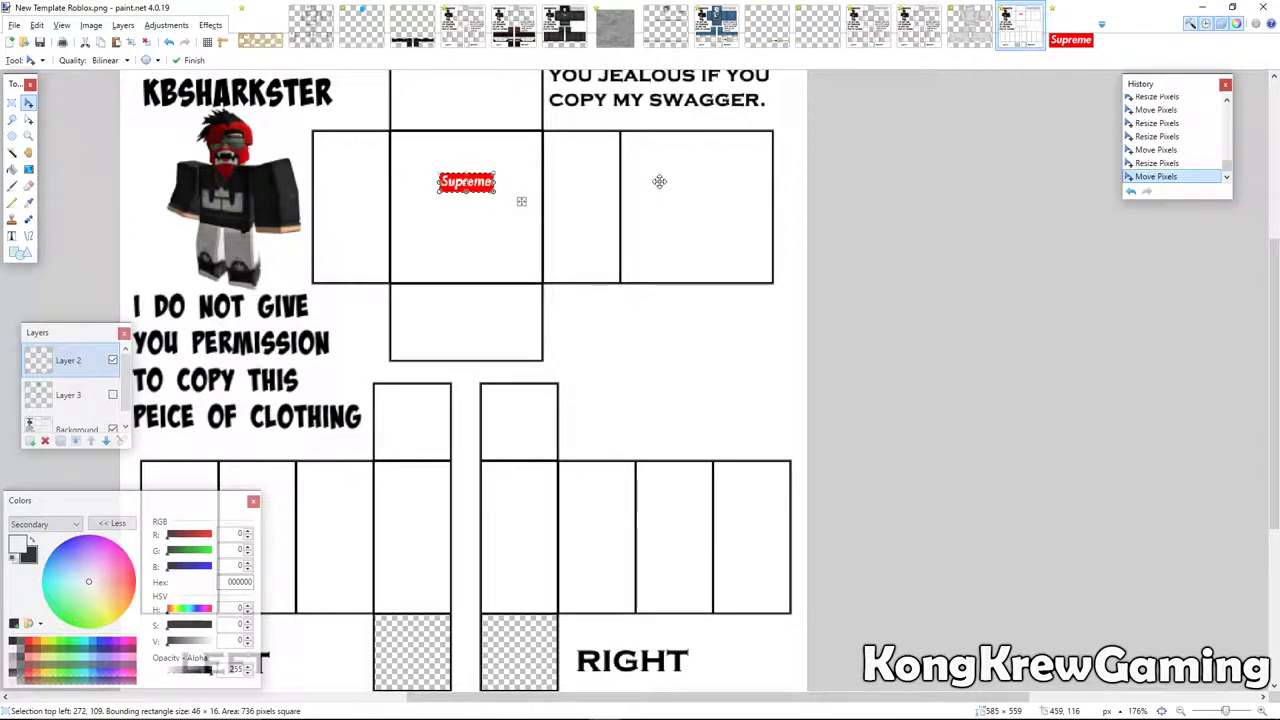
Nudge the logo pixel by pixel, fine-tune its width and size, and commit it.
key("Left")
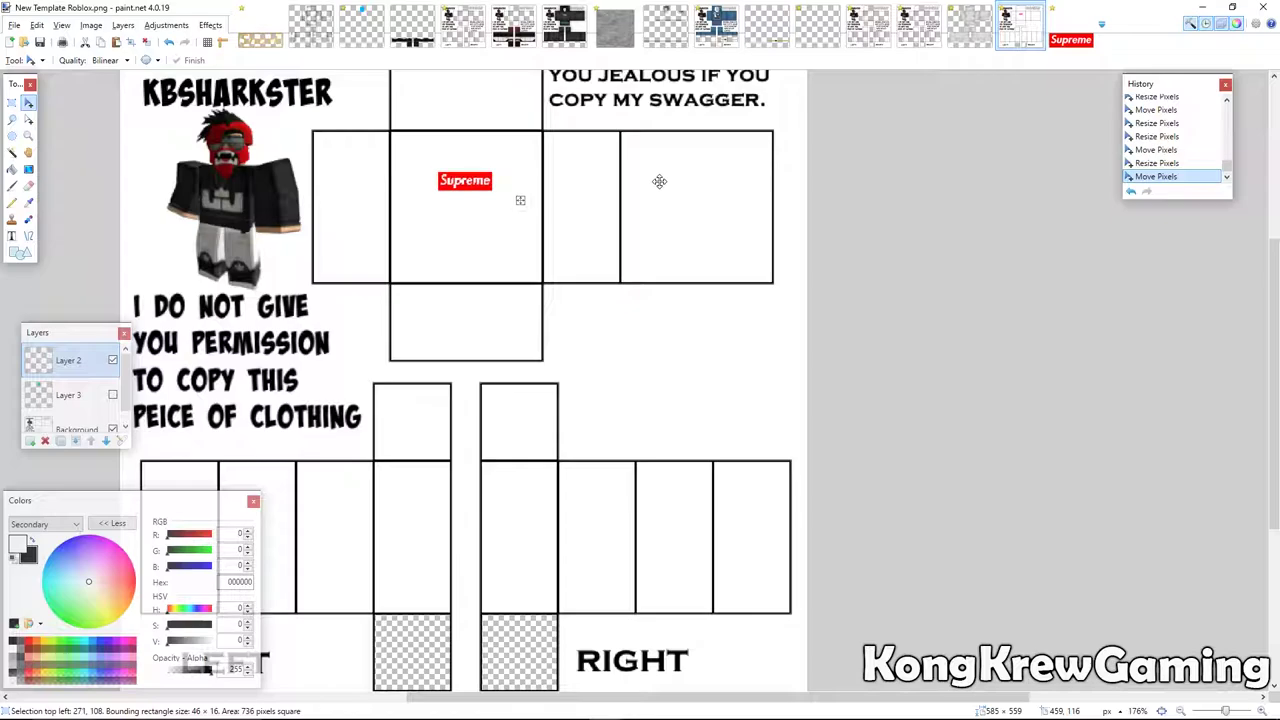
key("Right")
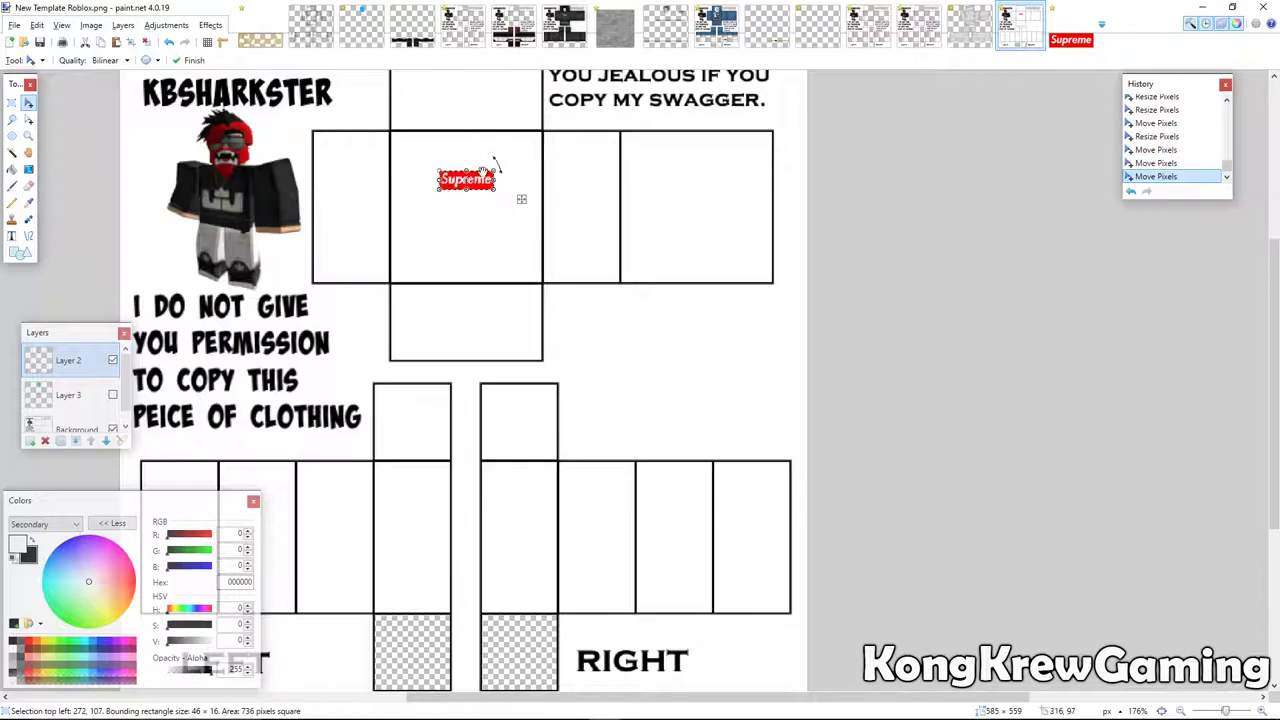
left_click(436, 178)
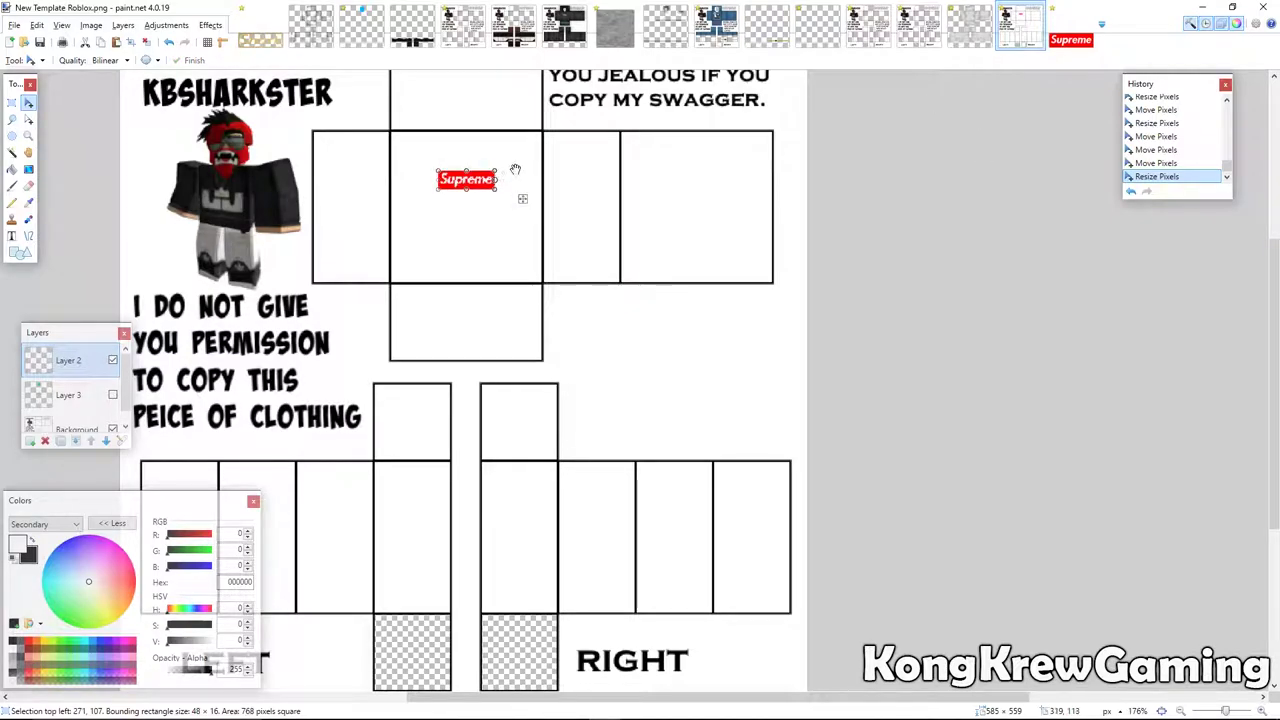
left_click(515, 170)
key("ctrl+d")
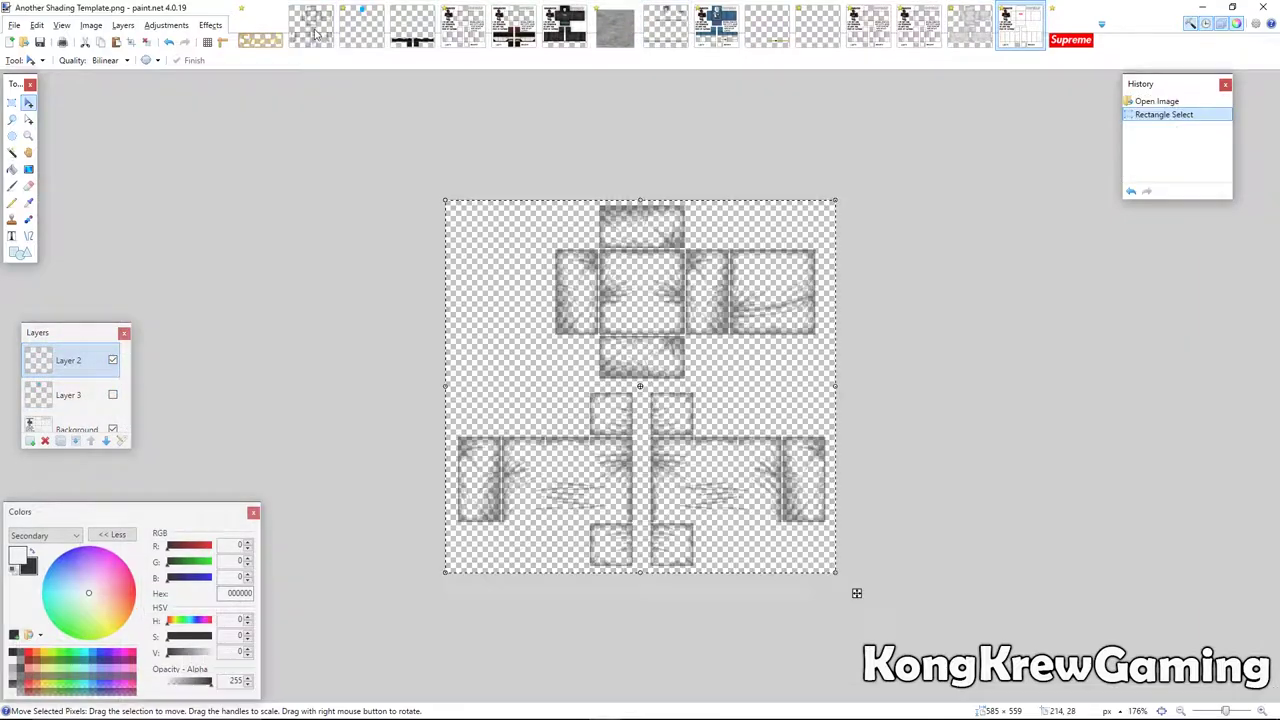
left_click(311, 25)
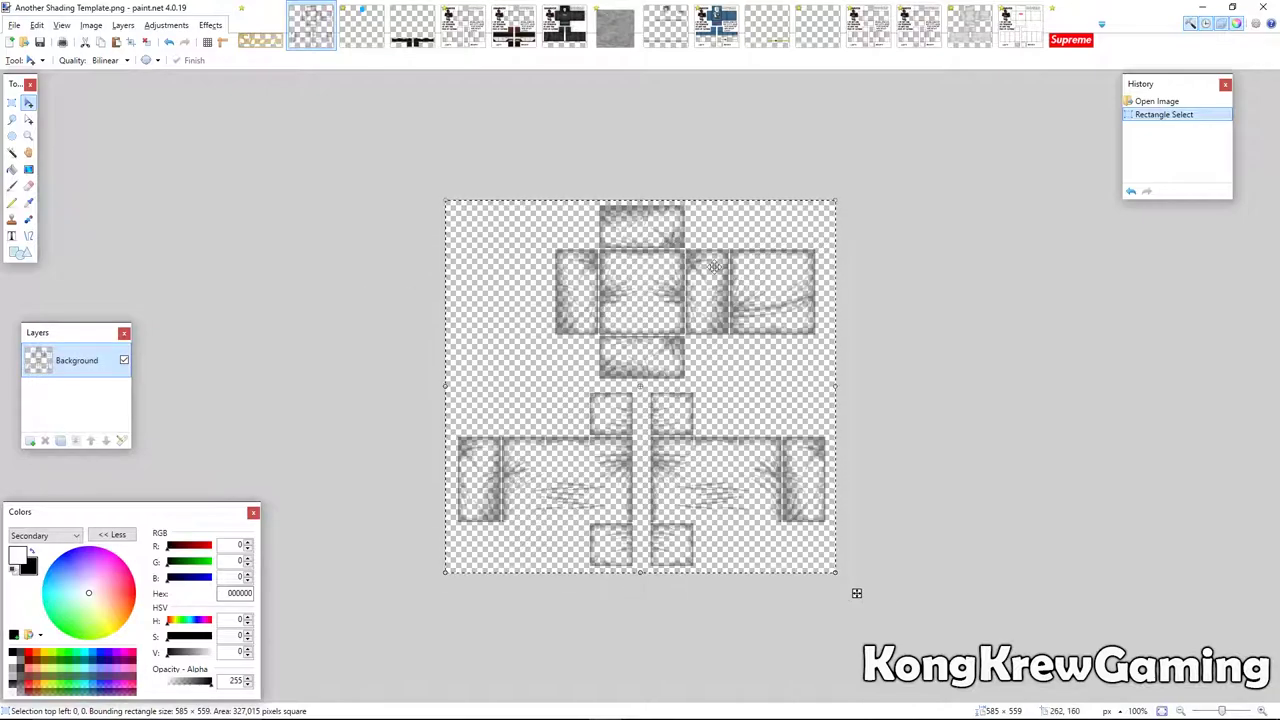
Paste the grey shading template onto a new Layer 4 over the shirt and deselect.
left_click(1020, 25)
left_click(30, 441)
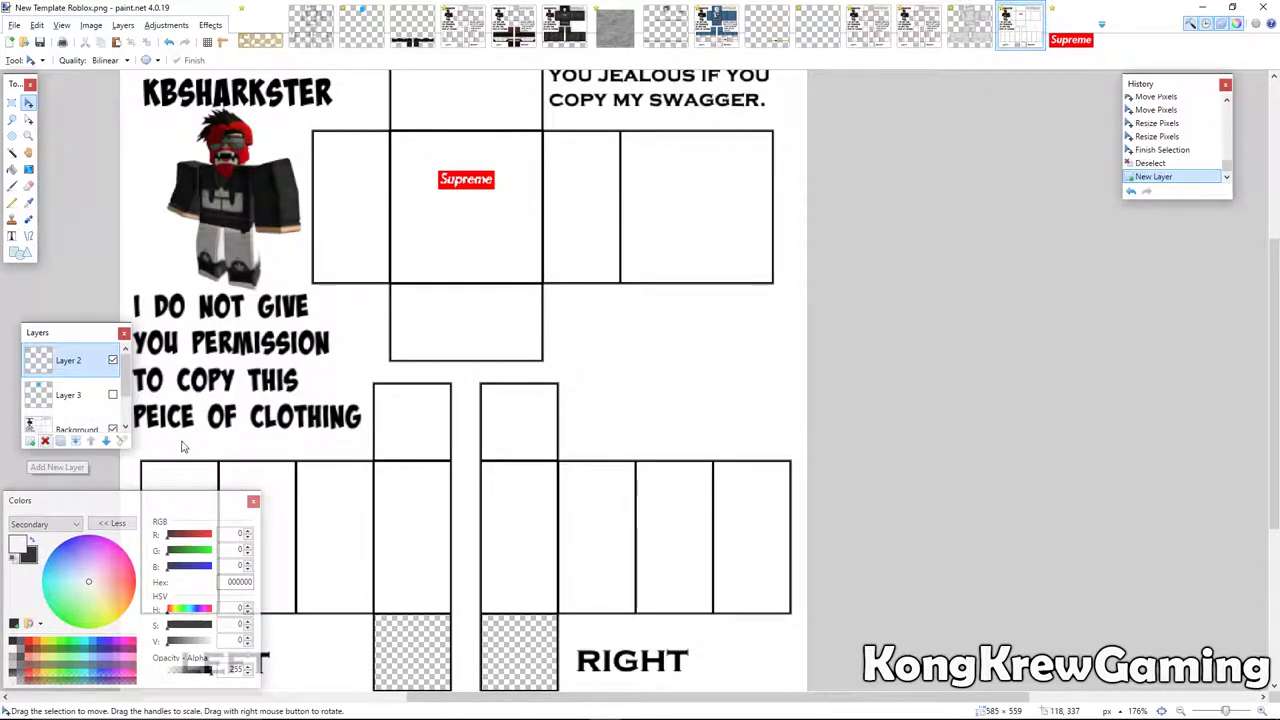
key("ctrl+v")
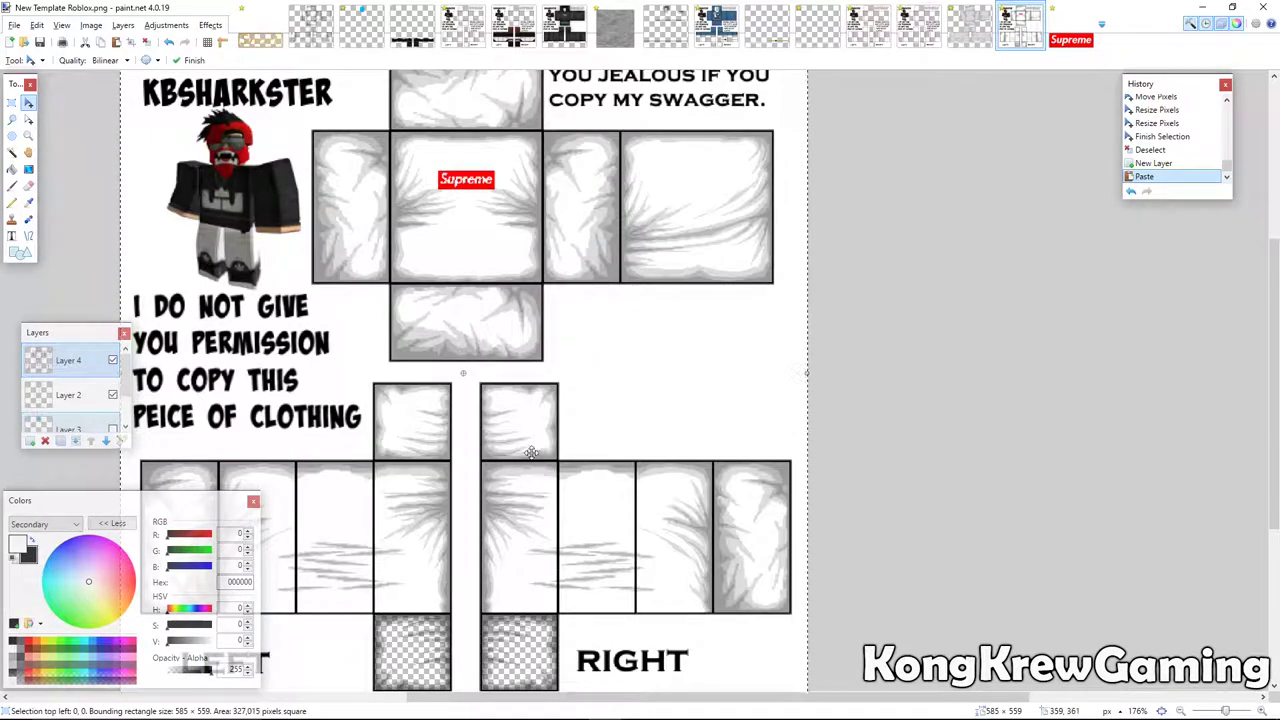
key("ctrl+d")
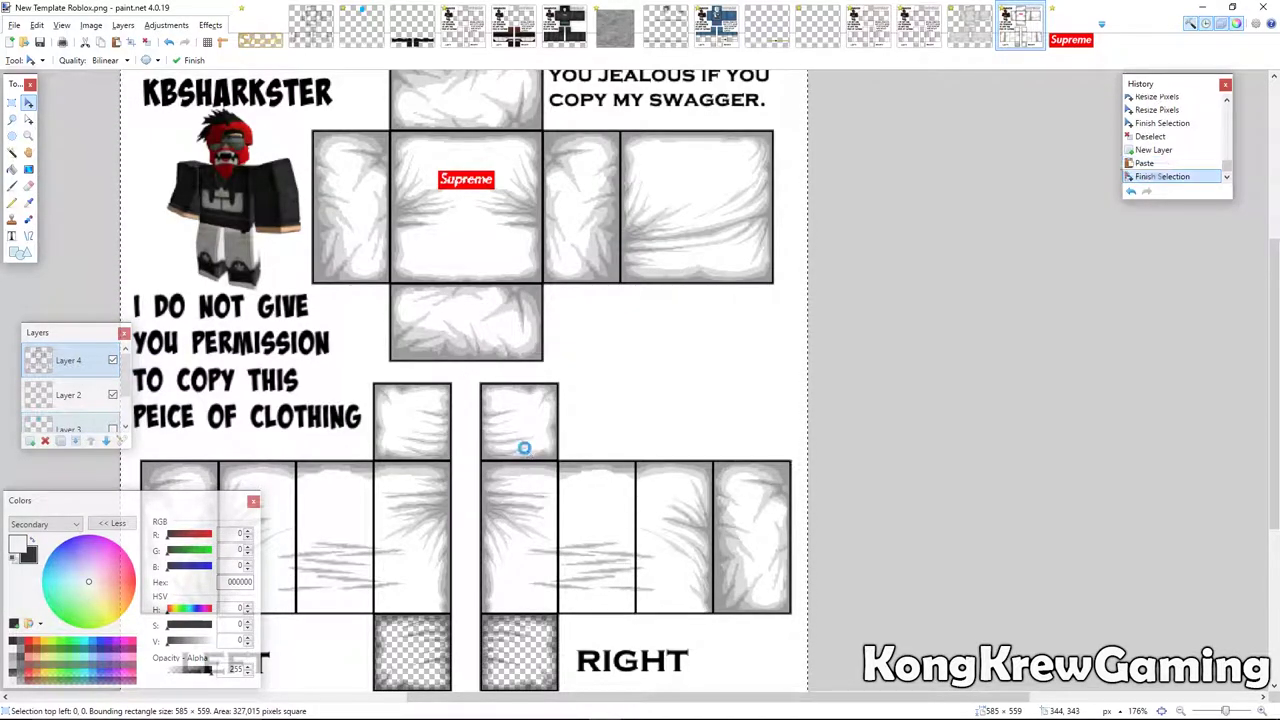
scroll(552, 314, "up", 1)
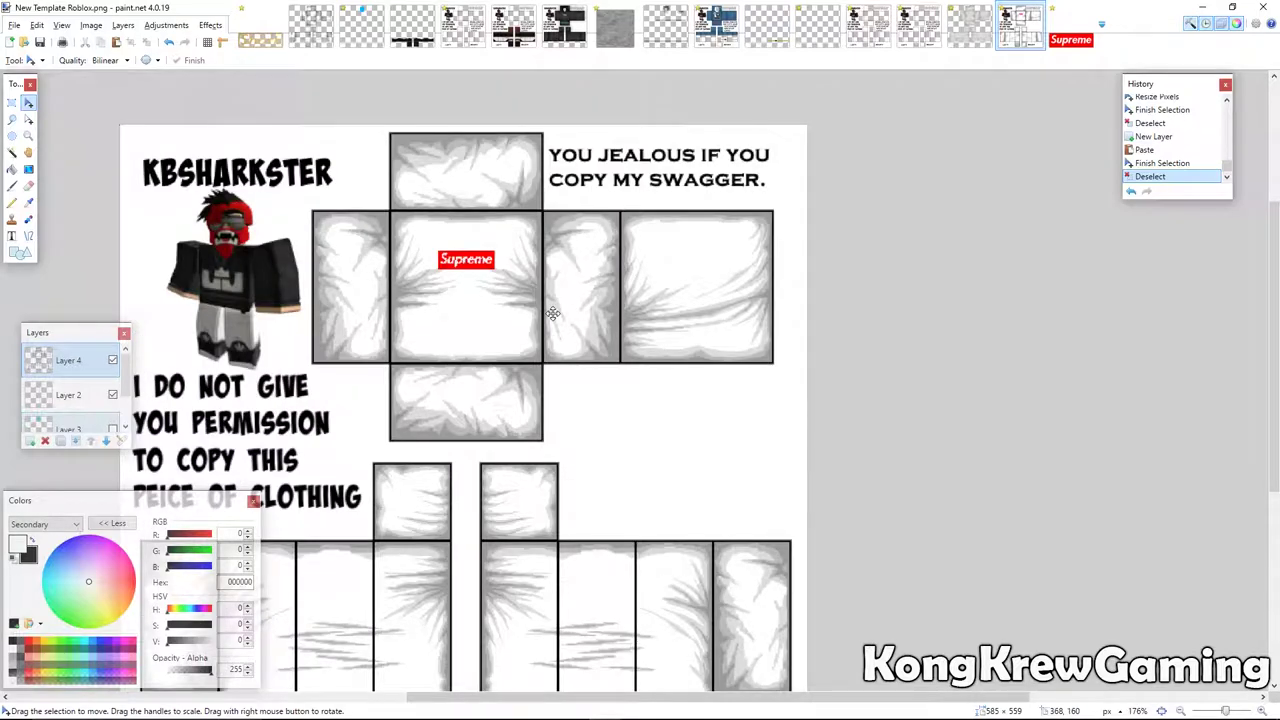
scroll(552, 314, "up", 1)
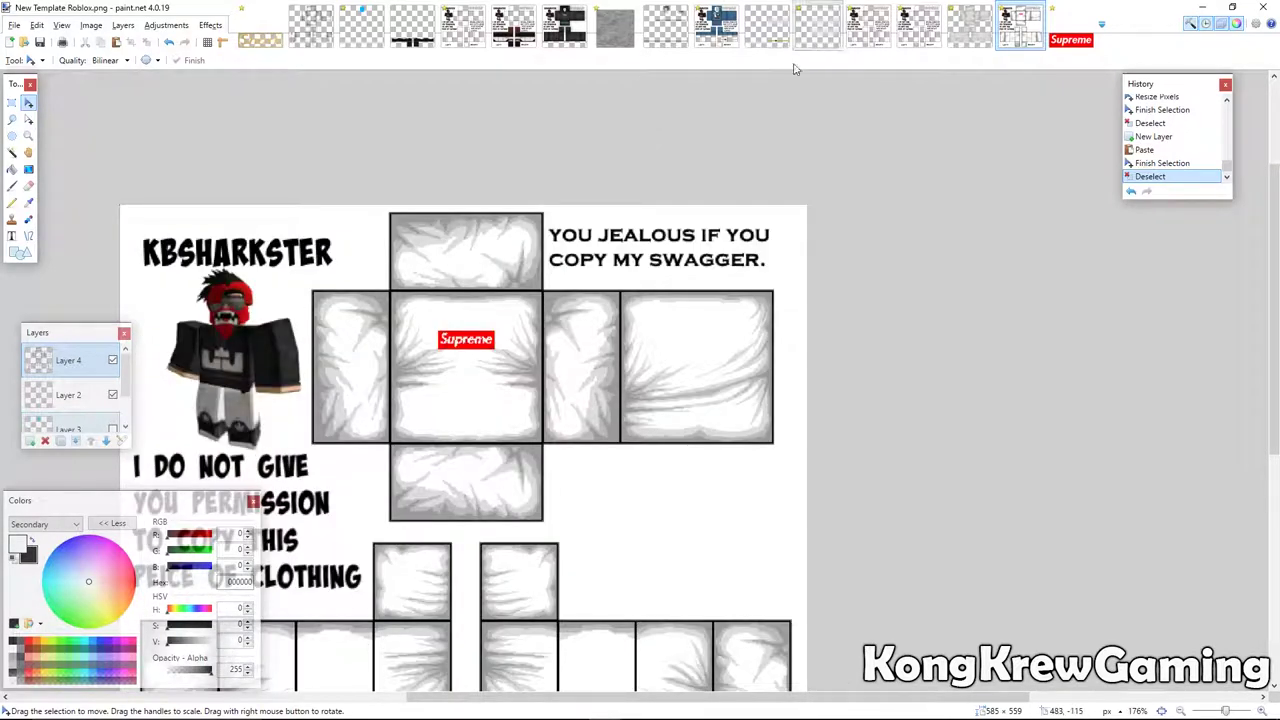
scroll(686, 226, "down", 3)
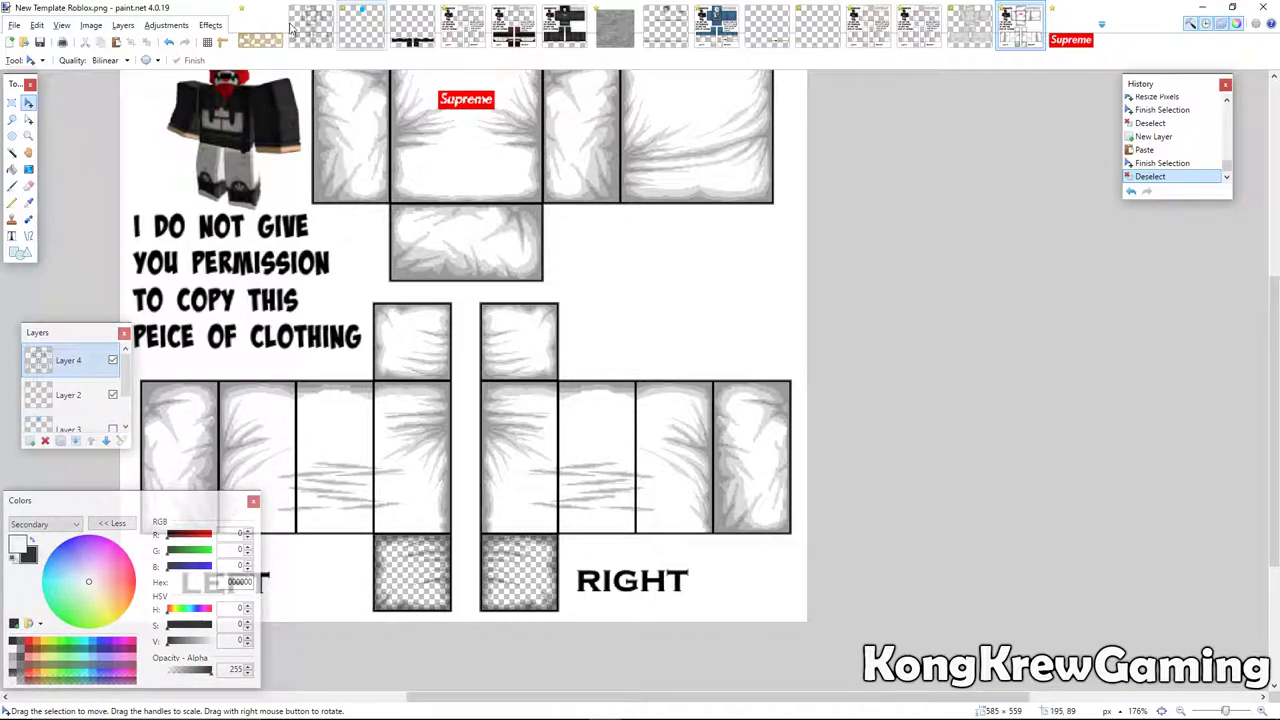
Lower Layer 4's opacity to 34 in Layer Properties.
key("F4")
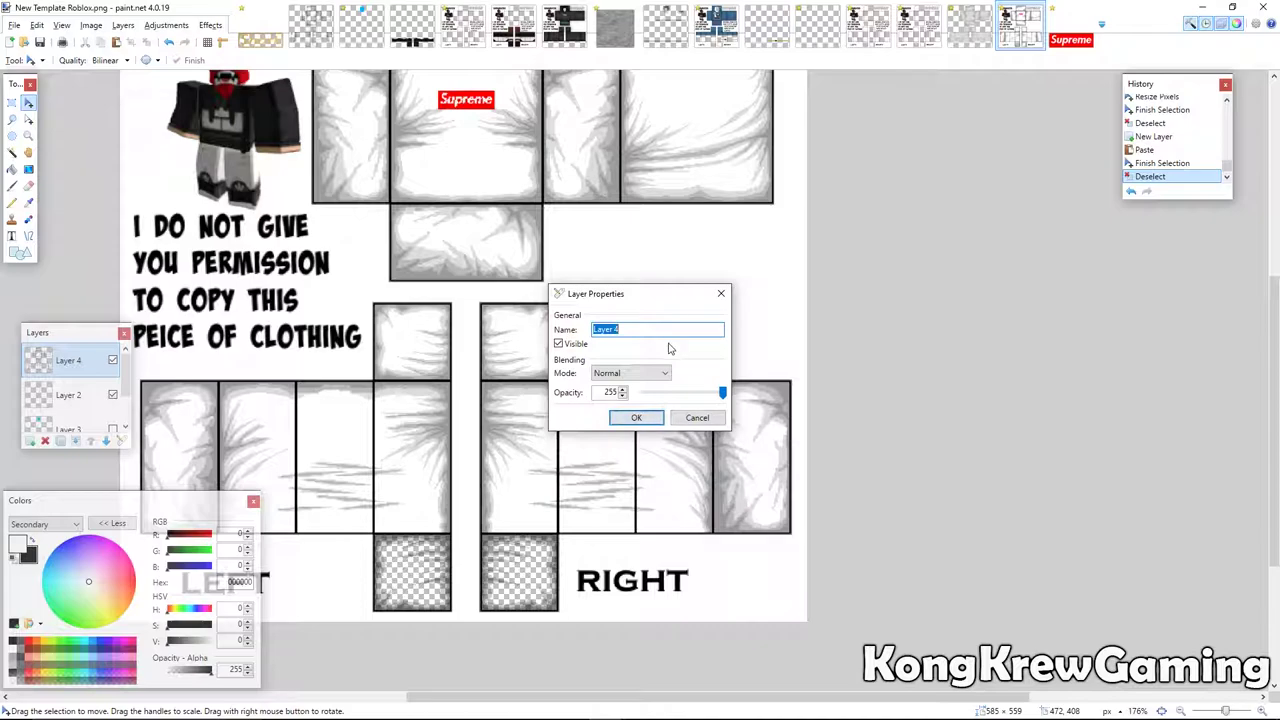
left_click_drag(722, 395, 649, 395)
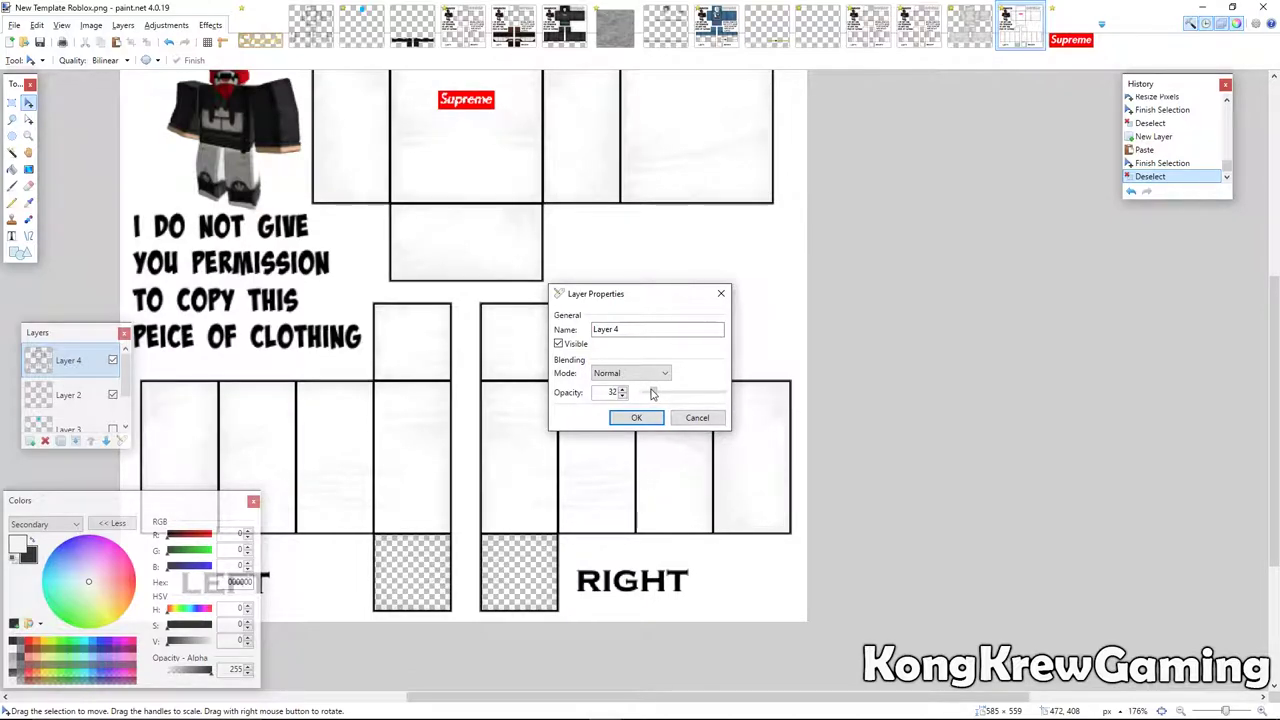
left_click_drag(650, 394, 648, 393)
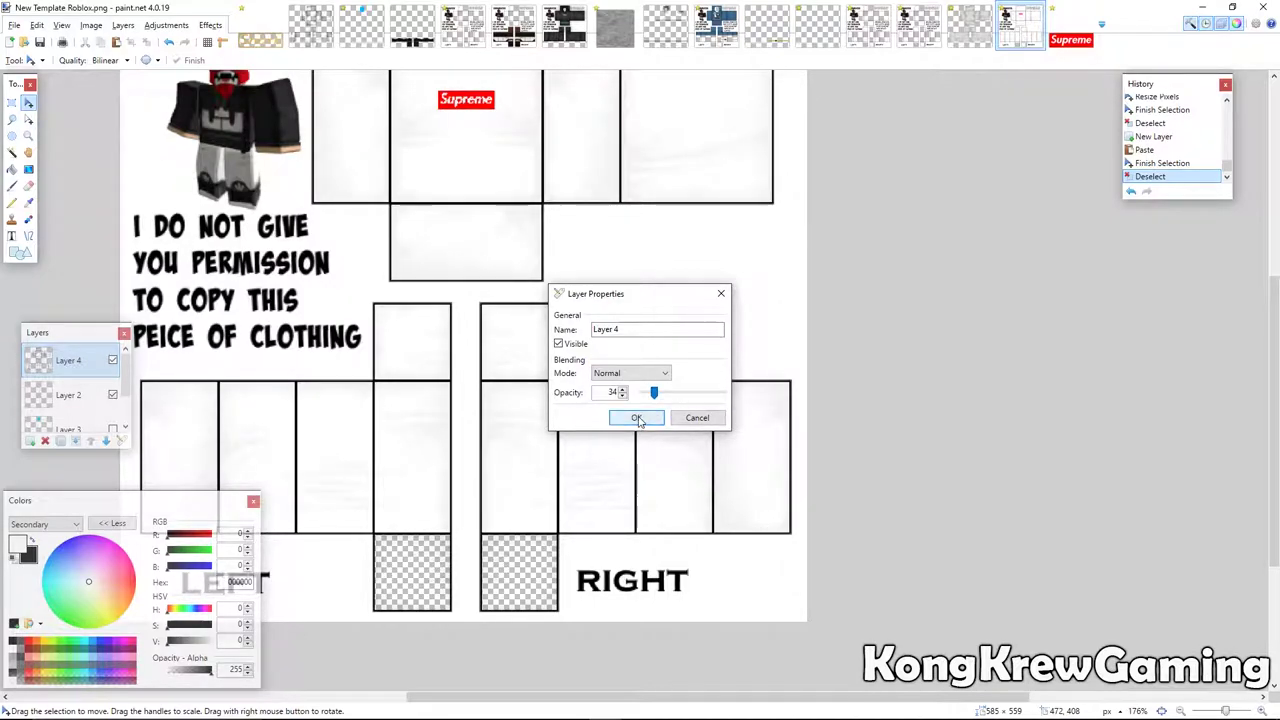
left_click(636, 418)
left_click(311, 25)
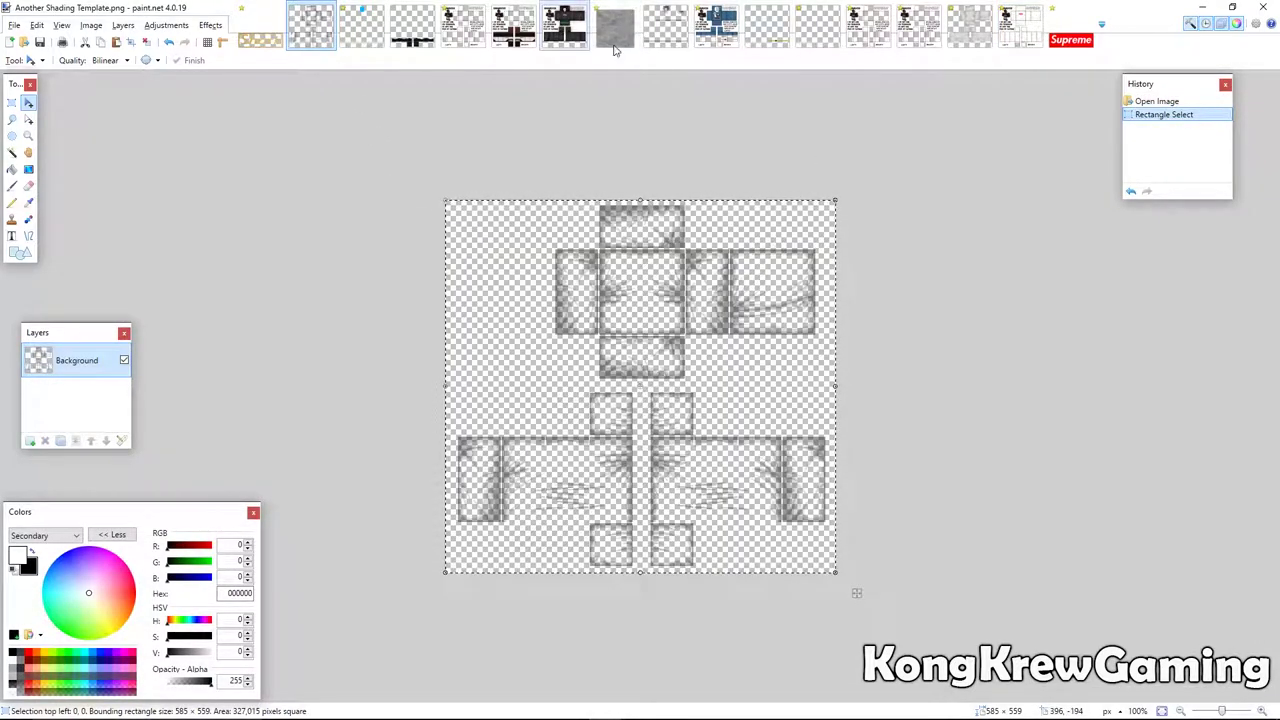
Back on the shirt template, paste the shading template again onto a new layer and deselect.
left_click(1020, 25)
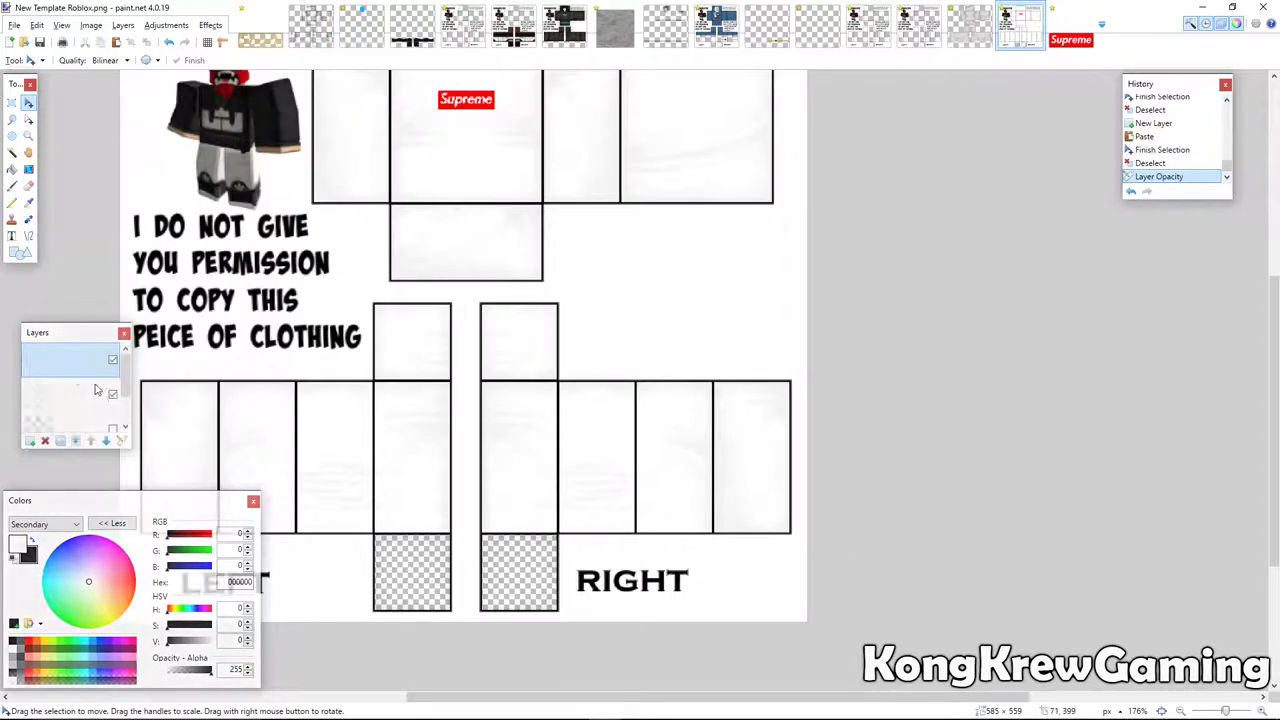
left_click(32, 442)
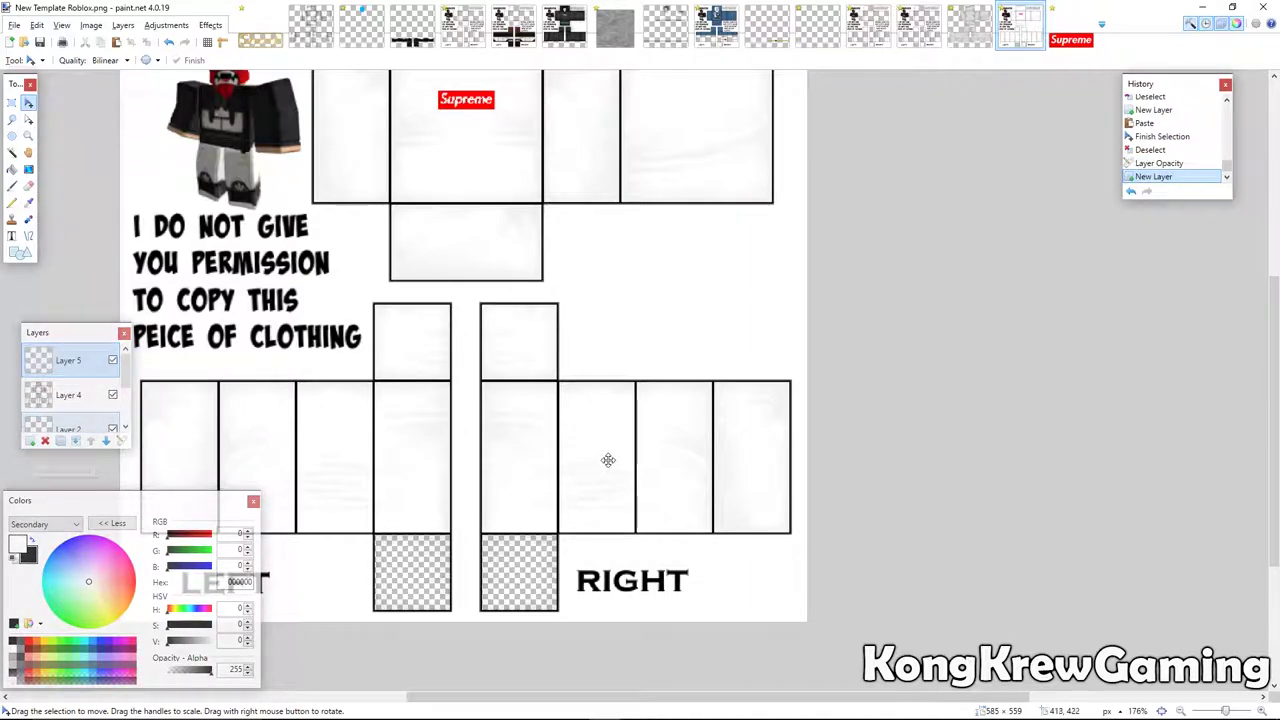
key("ctrl+v")
key("ctrl+d")
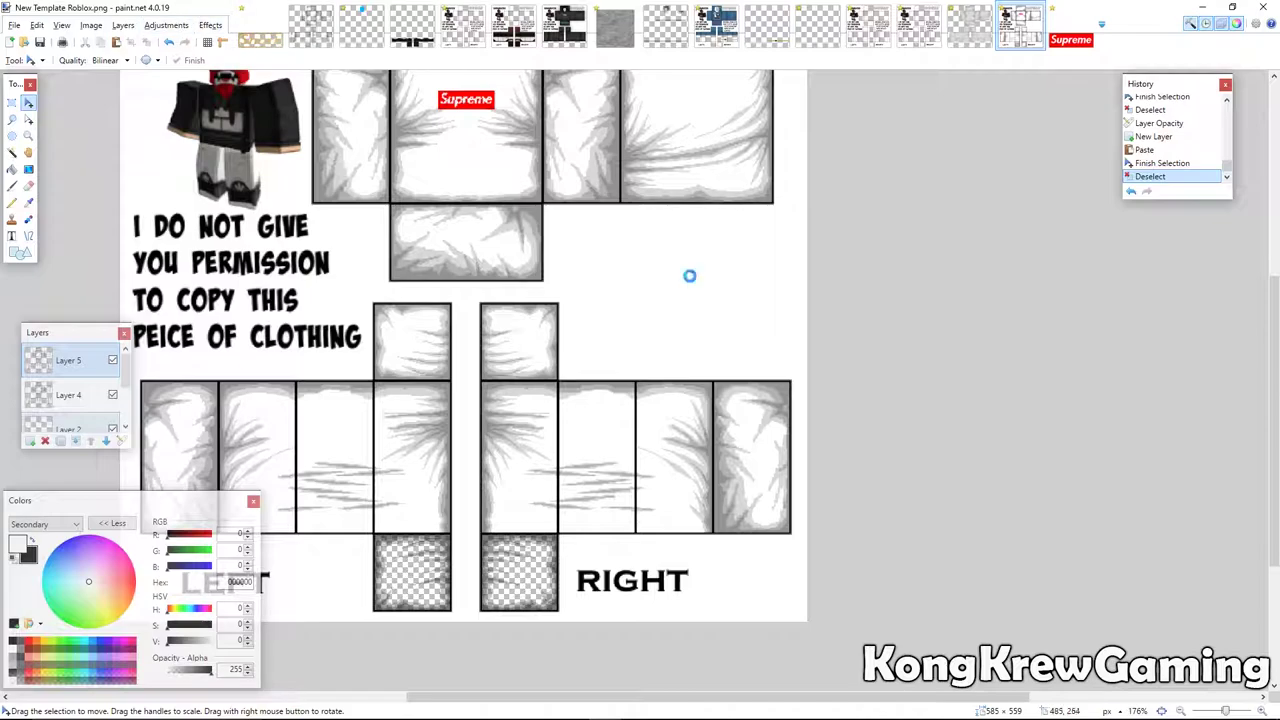
Lower Layer 5's opacity to 64 in Layer Properties to fade the shading.
key("F4")
left_click_drag(716, 395, 669, 396)
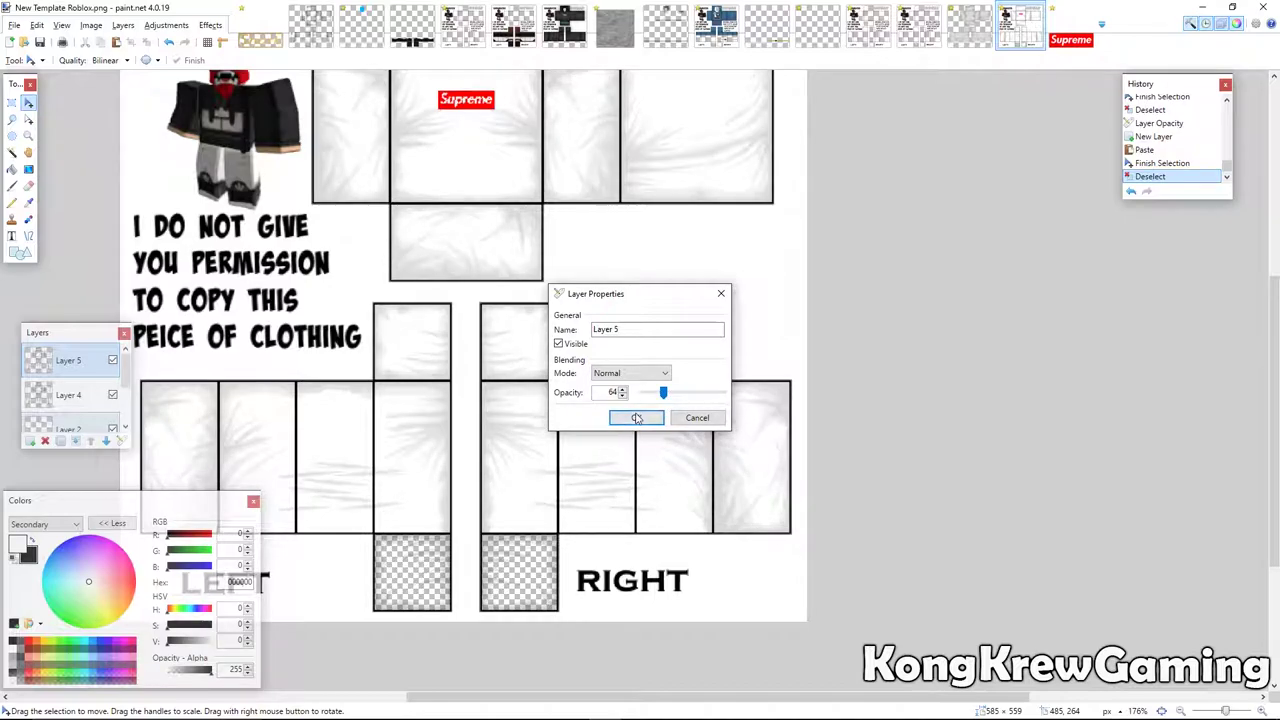
left_click(636, 418)
scroll(571, 428, "up", 3)
scroll(571, 428, "down", 3)
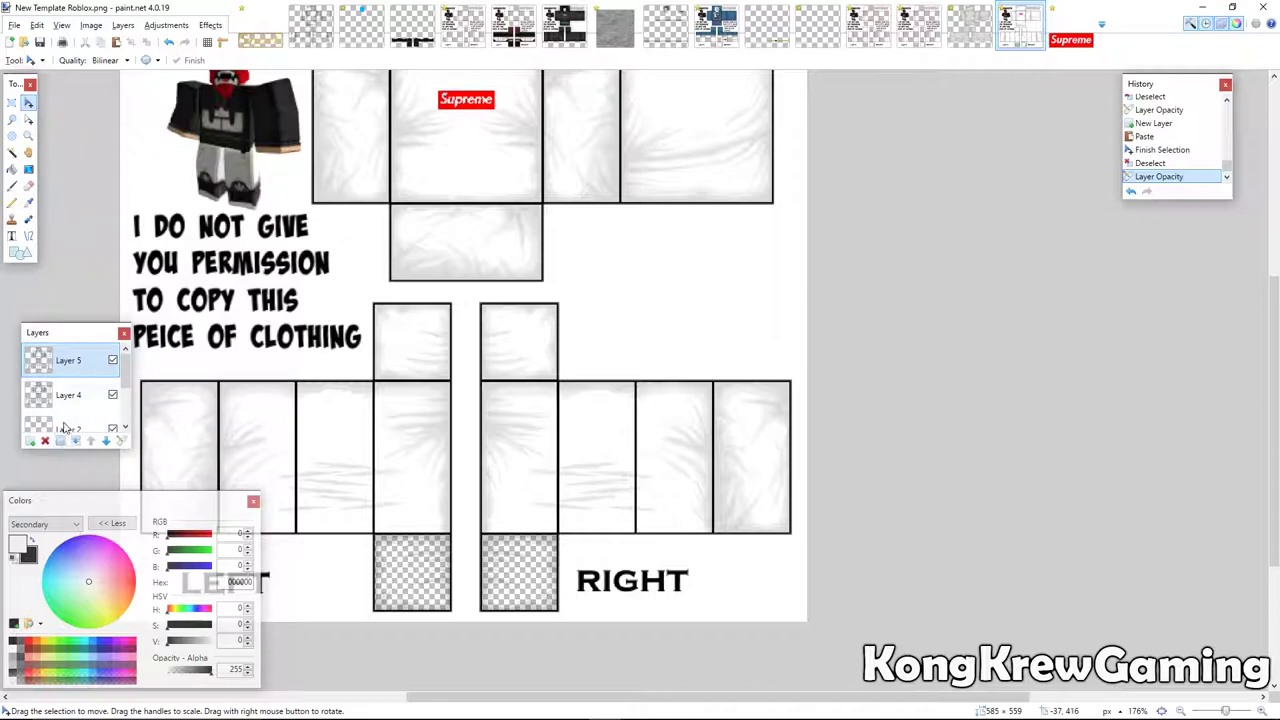
scroll(63, 420, "down", 3)
Make Layer 3 visible, drag it above Layer 5 to the top, and flatten the image.
left_click(113, 381)
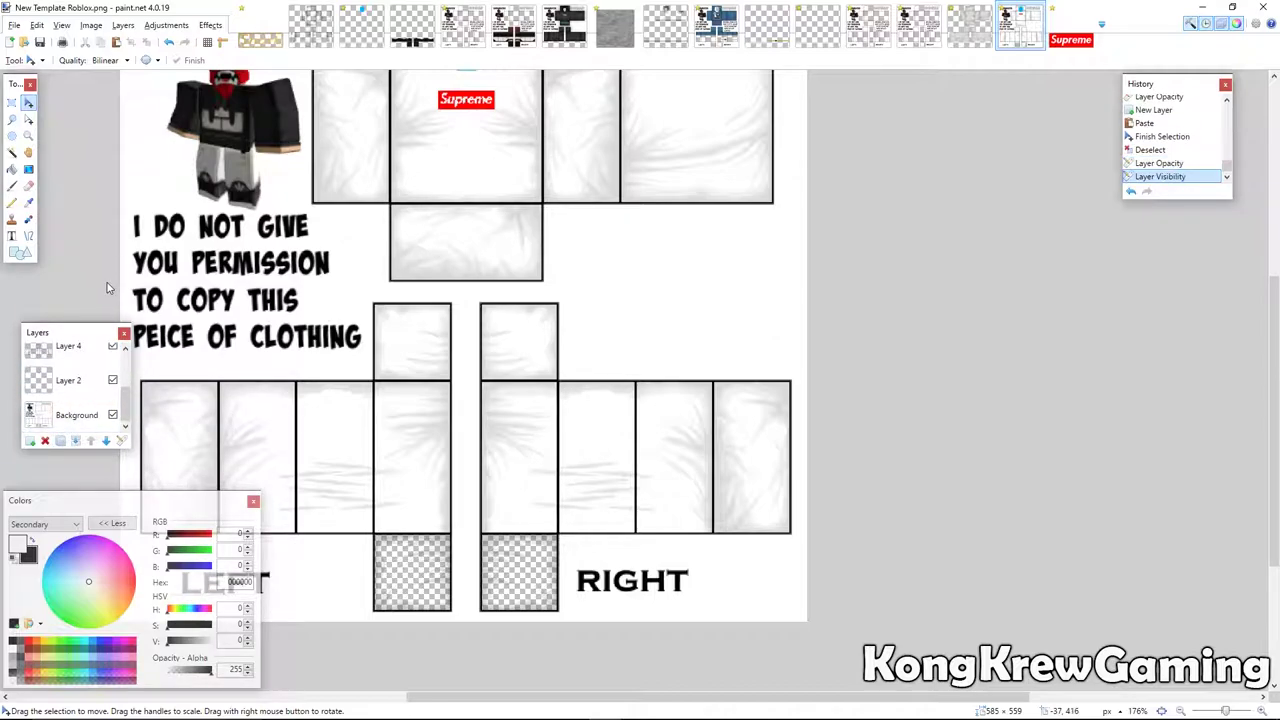
left_click_drag(108, 288, 30, 352)
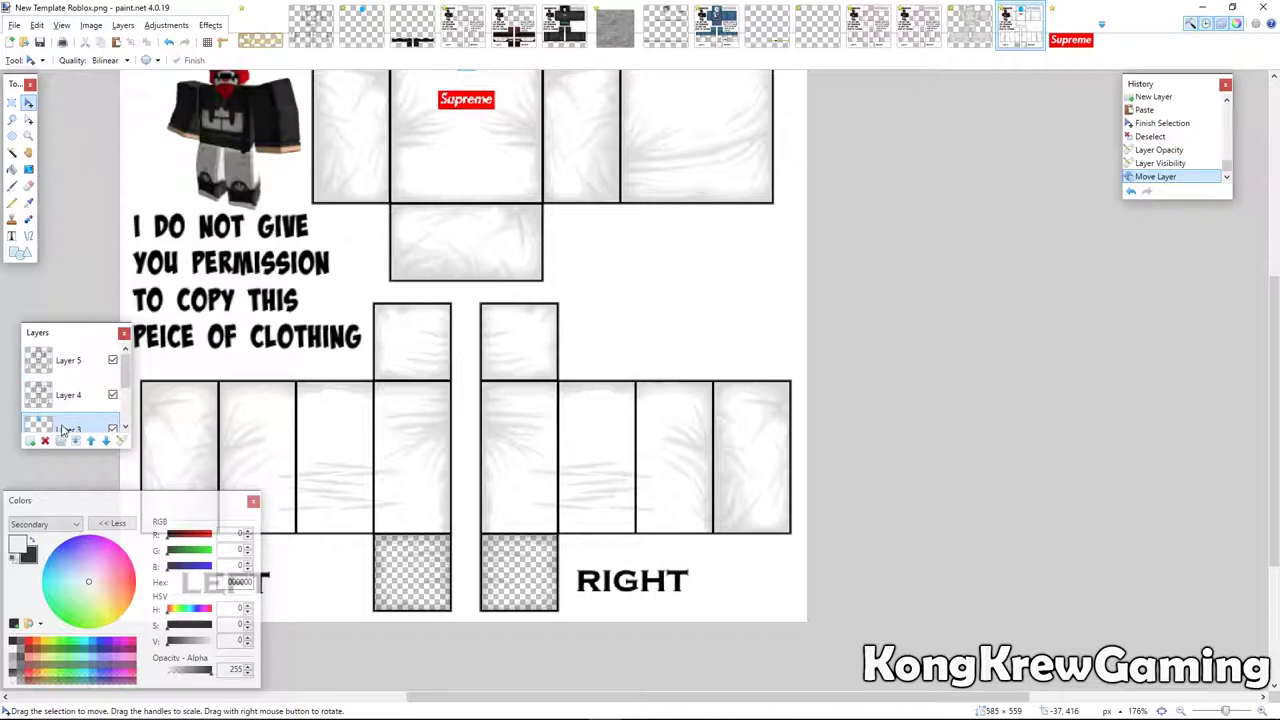
left_click_drag(62, 430, 90, 403)
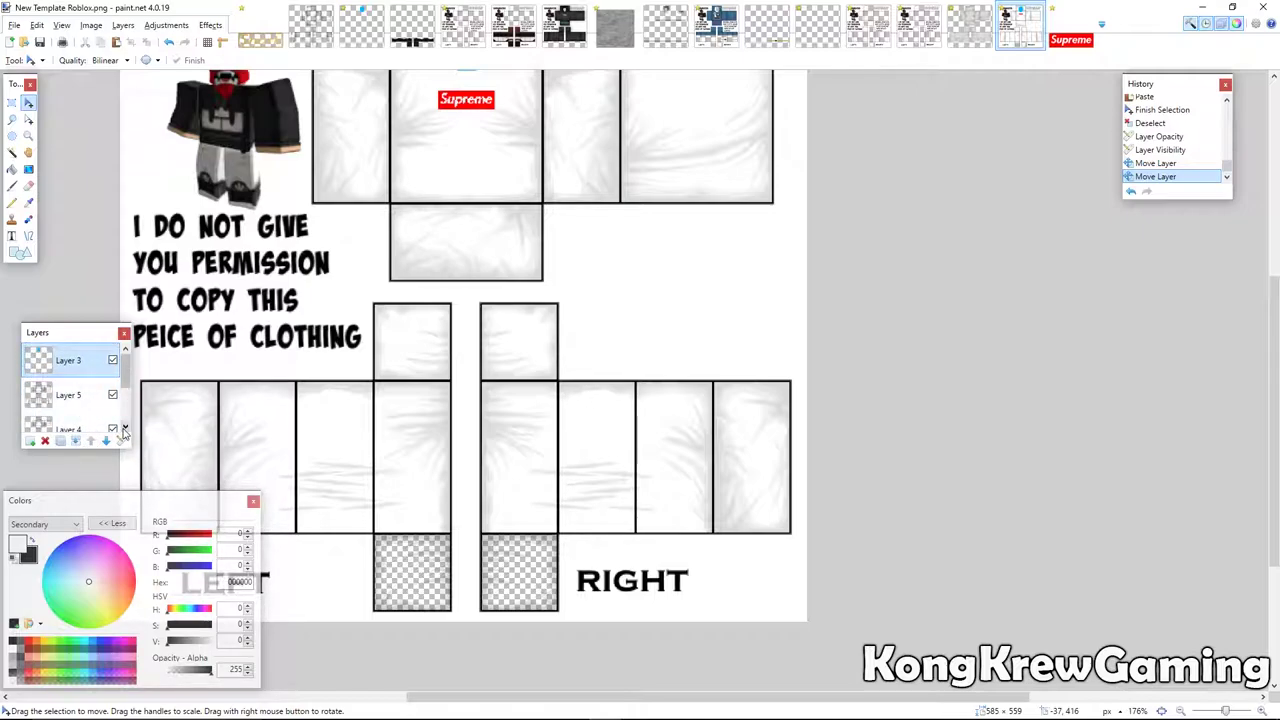
key("ctrl+shift+f")
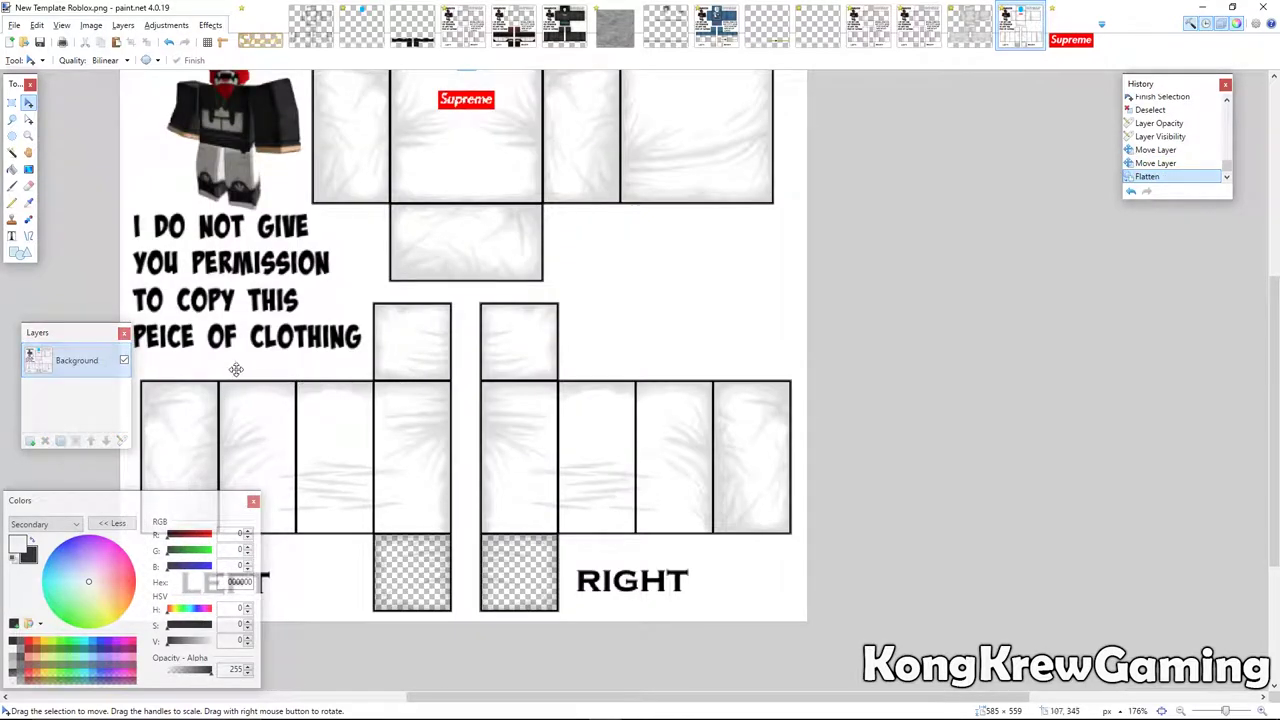
scroll(380, 368, "up", 3)
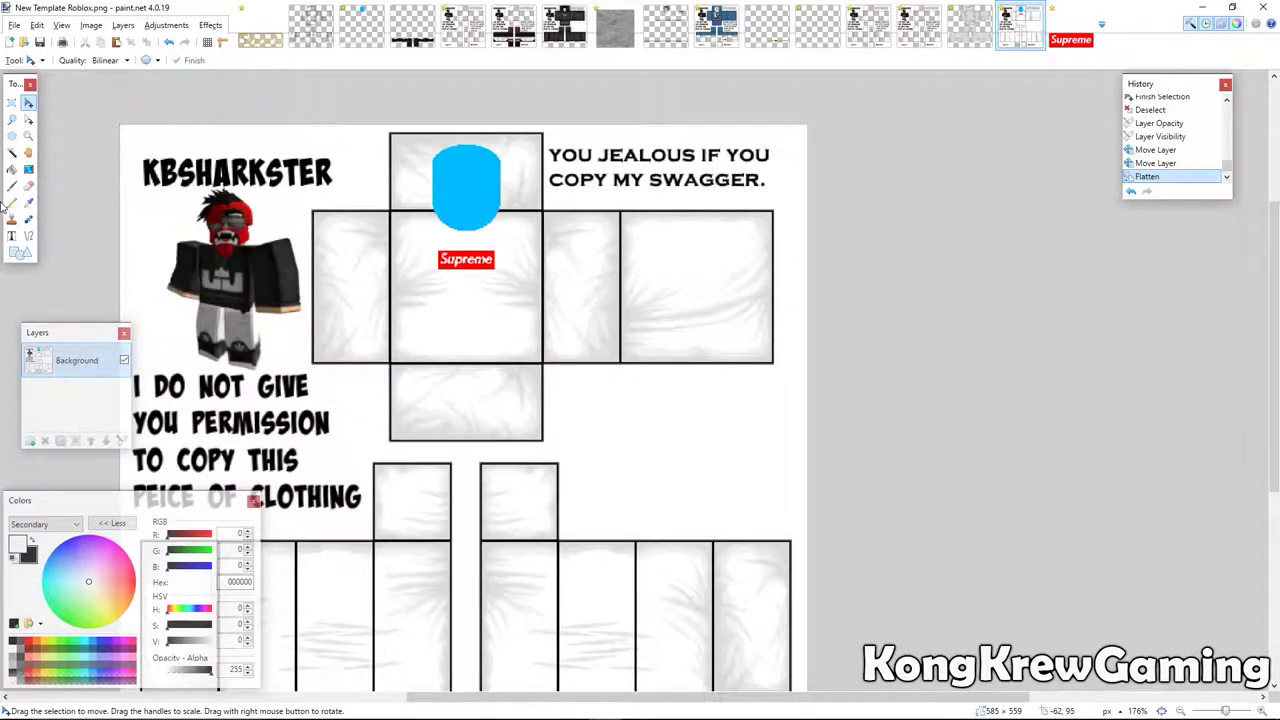
Select the blue oval on the head square with the Magic Wand and delete it to transparency.
left_click(12, 152)
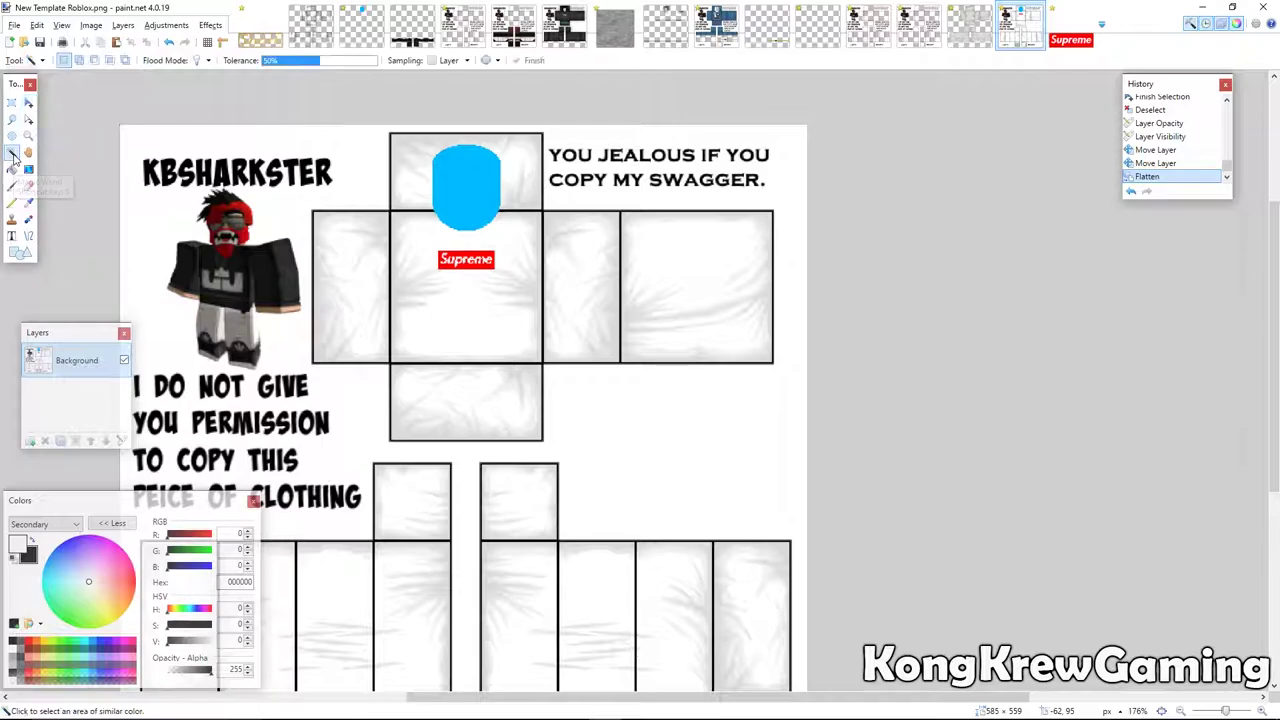
left_click(466, 190)
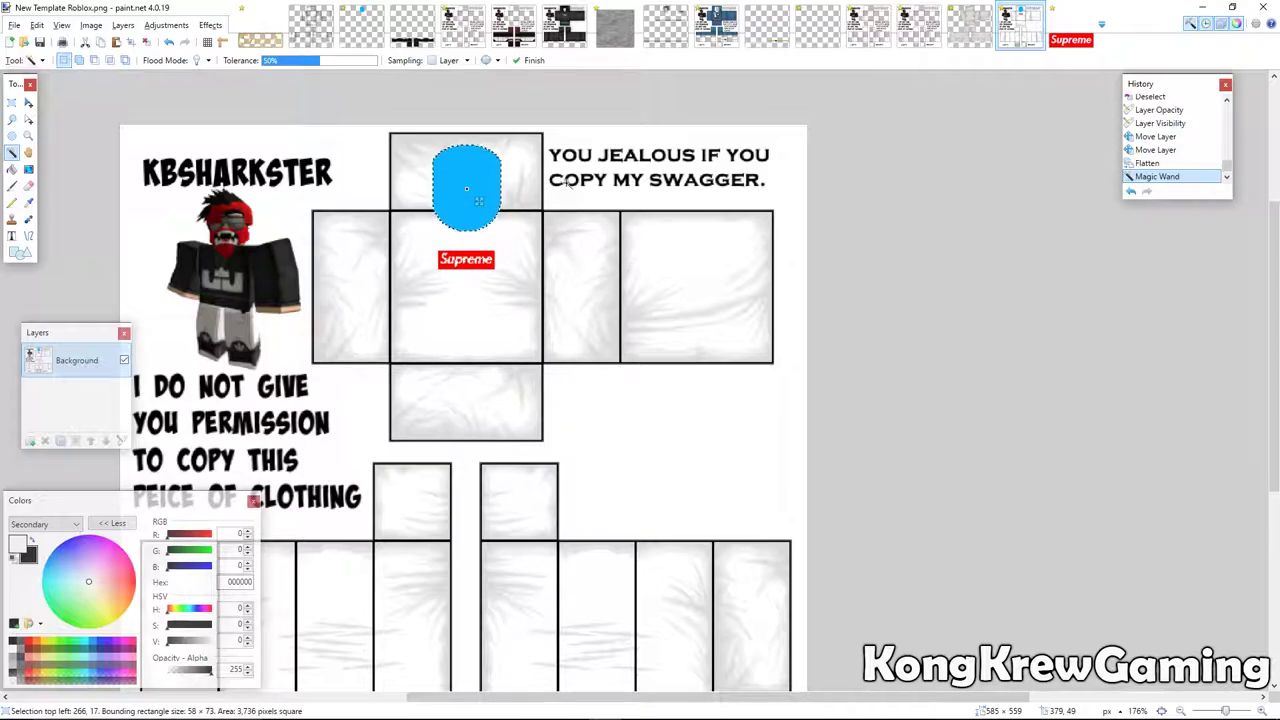
key("Delete")
scroll(555, 319, "down", 5)
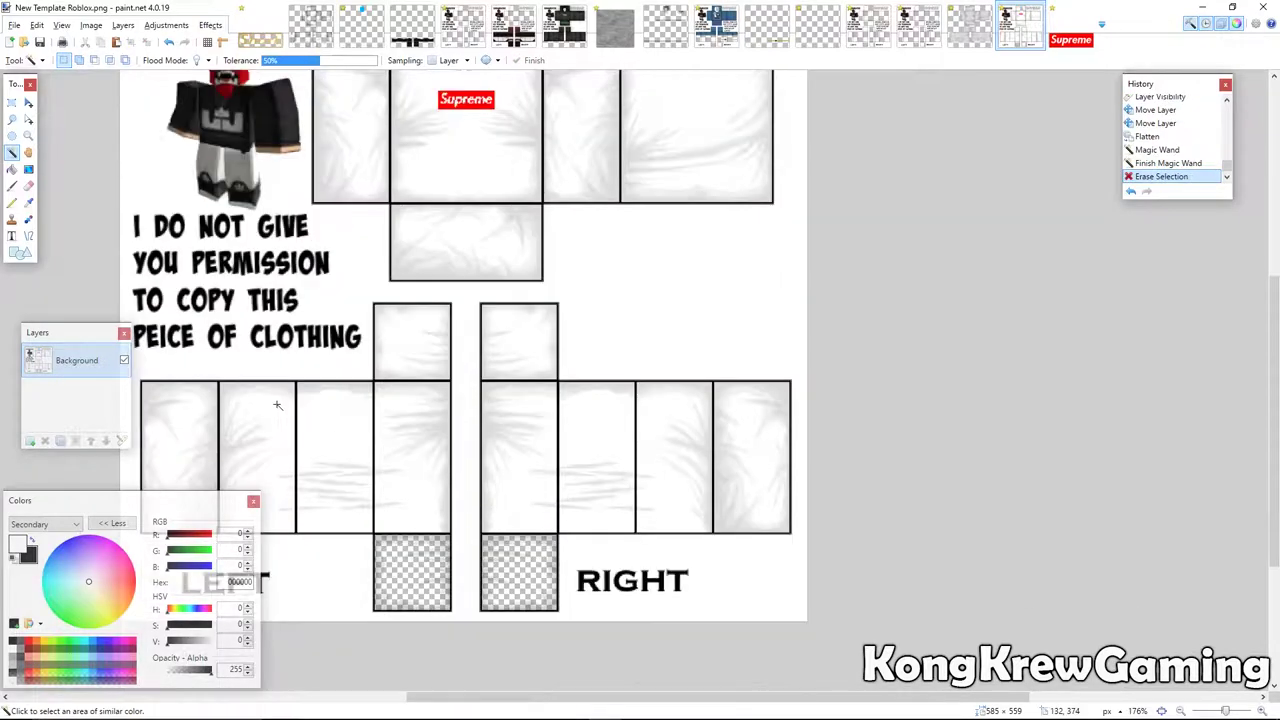
left_click(12, 103)
scroll(733, 460, "left", 2)
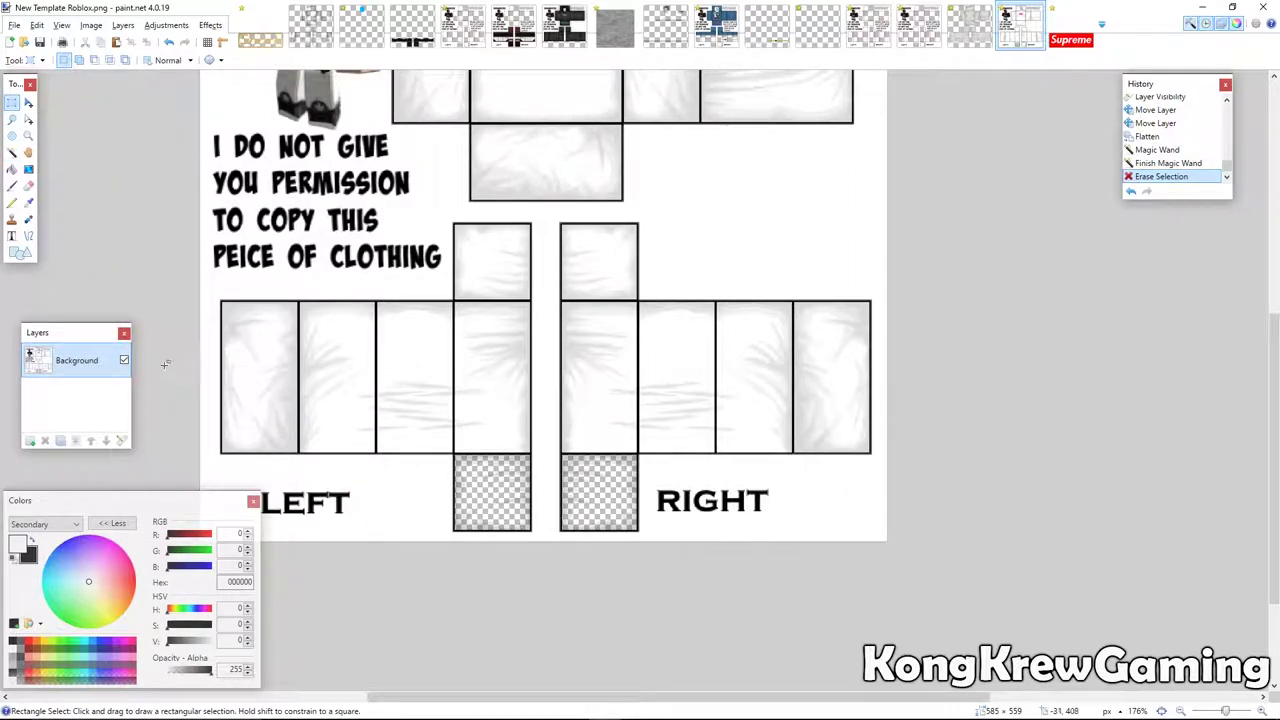